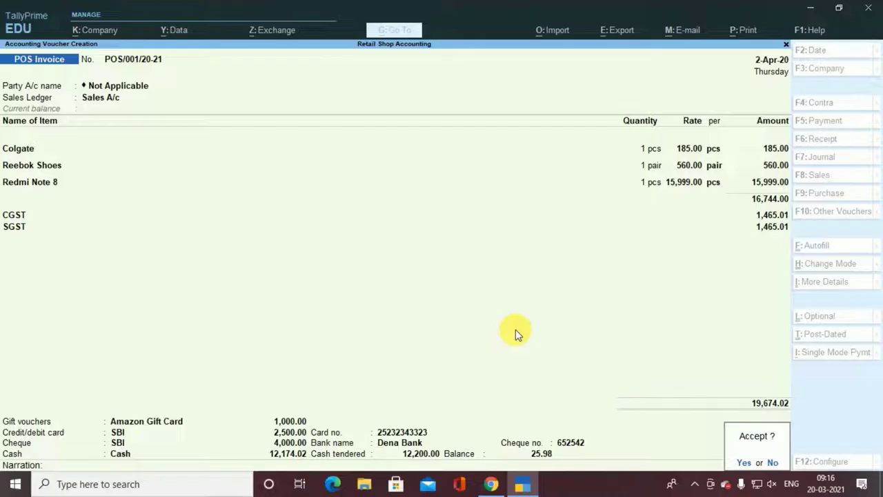
Step: Save the POS invoice POS/001/20-21, preview its printout and close the preview
key("y")
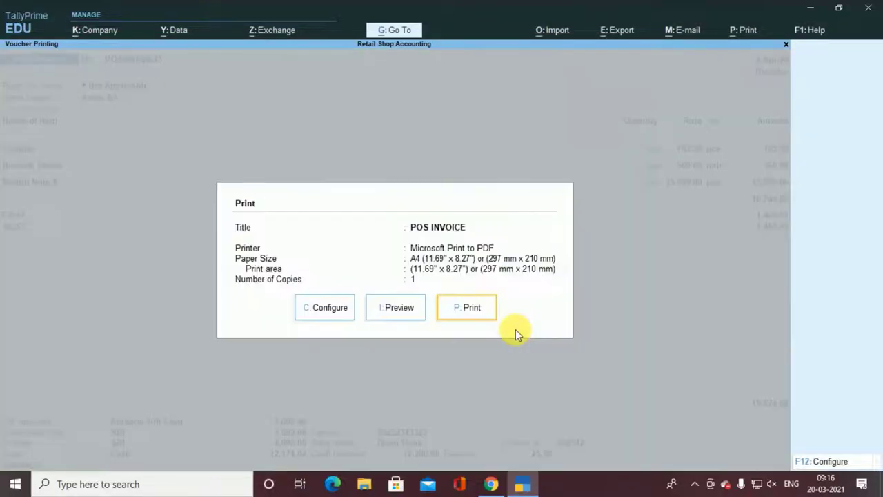
key("Left")
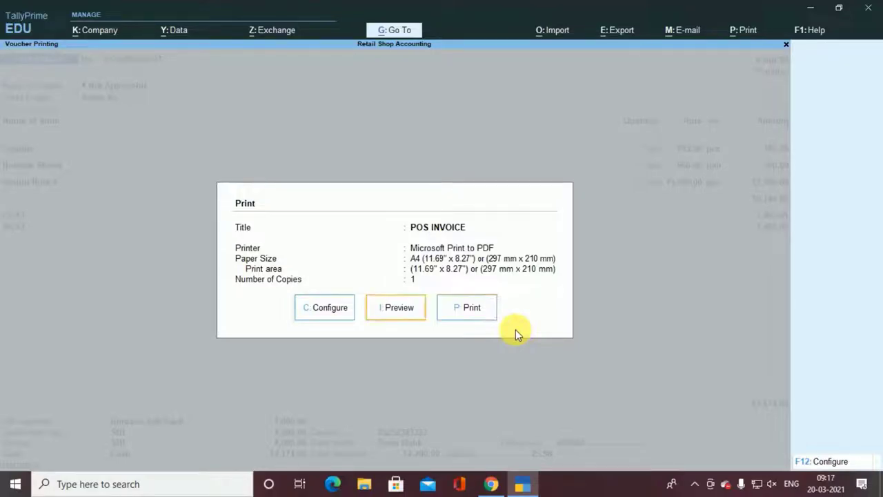
key("Return")
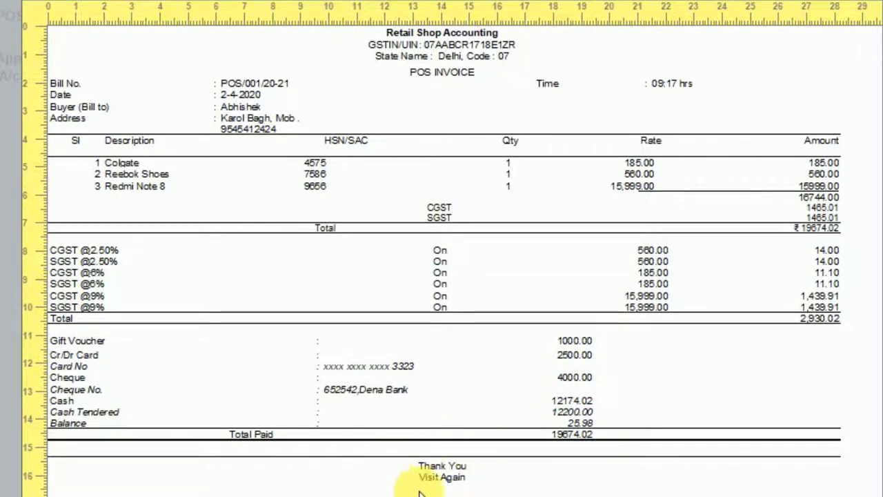
left_click(470, 470)
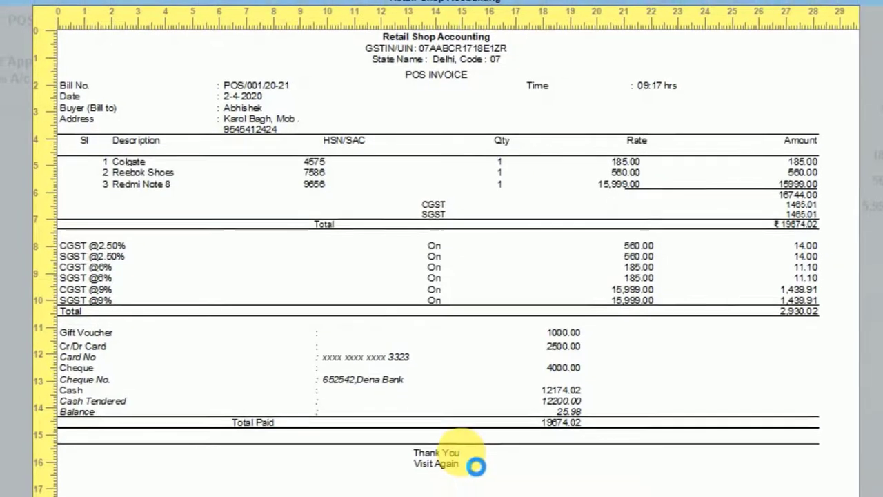
key("Escape")
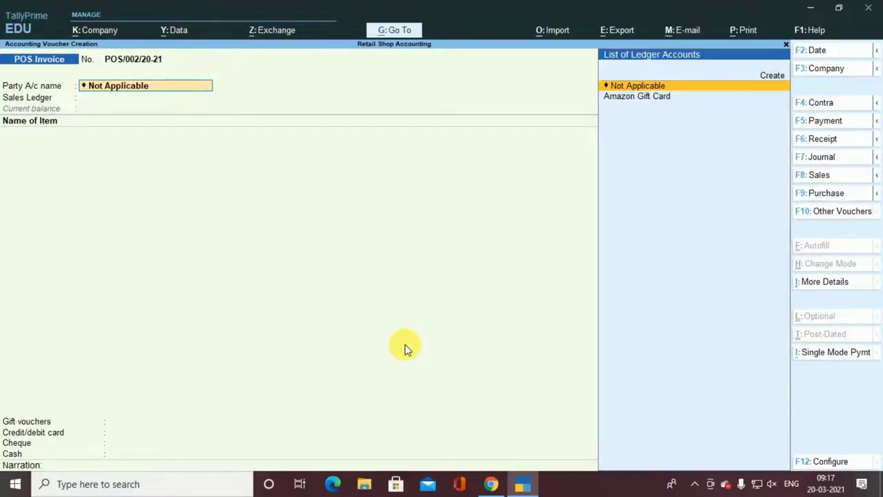
Step: Leave the blank new POS invoice and return to the Gateway of Tally
key("alt+c")
key("Escape")
key("y")
key("Escape")
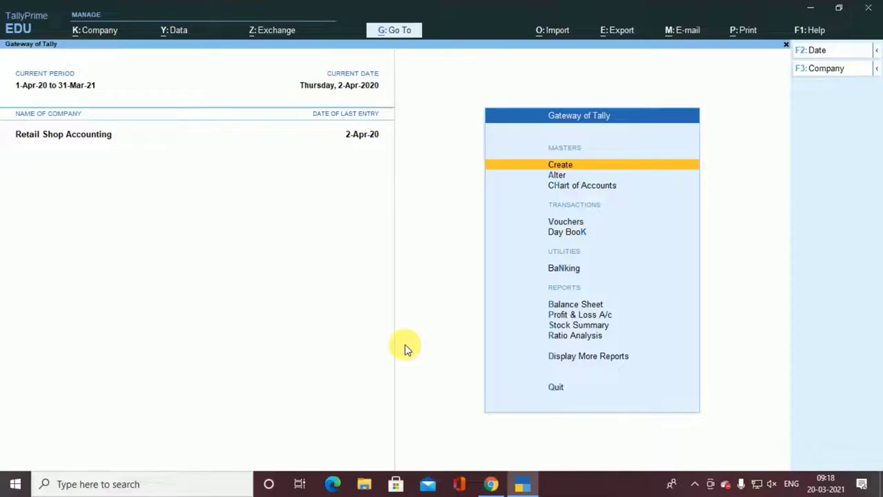
Step: Open the POS Invoice voucher type for alteration
key("Down")
key("Return")
key("Down")
key("Down")
key("Down")
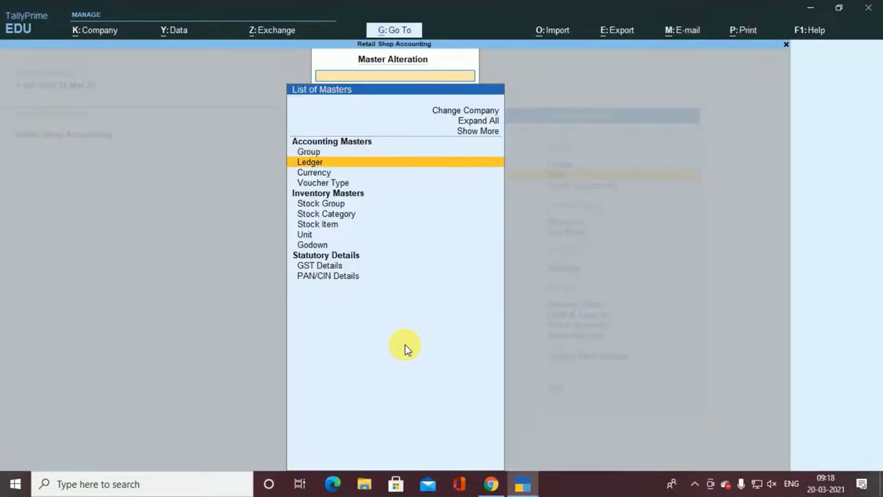
key("Return")
key("Down")
key("Down")
key("Down")
key("Down")
key("Down")
key("Down")
key("Down")
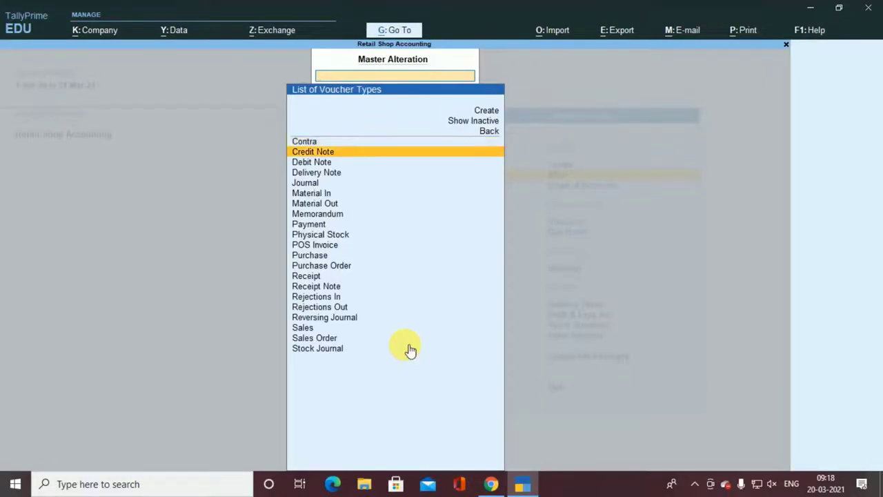
key("Down")
key("Down")
key("Down")
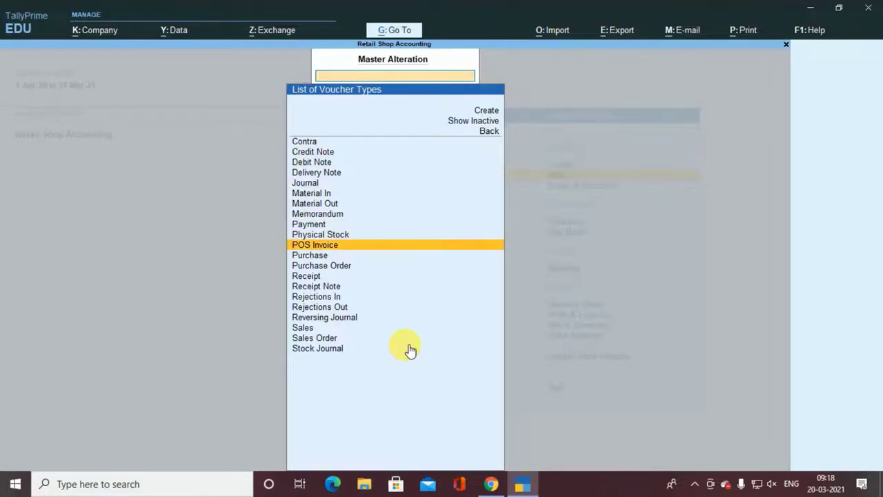
key("Return")
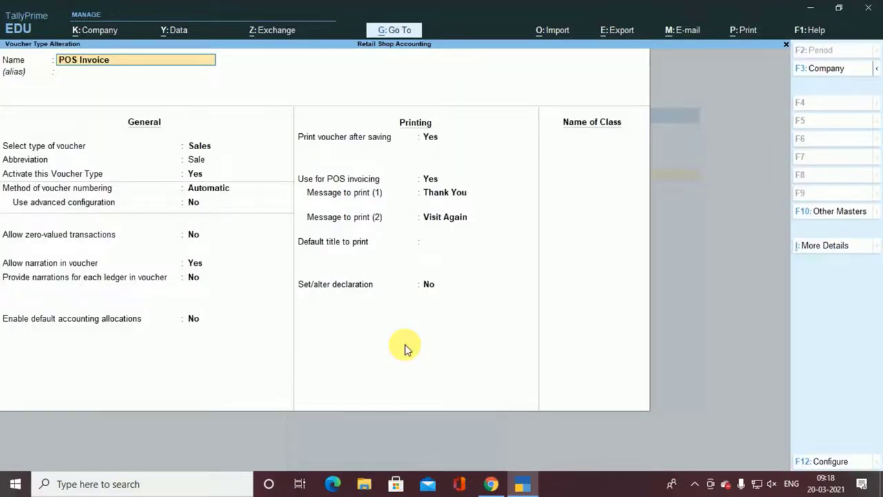
Step: Keep the existing general and printing settings of the voucher type and add a class named Retail Bill
key("Return")
key("Return")
key("Return")
key("Return")
key("Return")
key("Return")
key("Return")
key("Return")
key("Return")
key("Return")
key("Return")
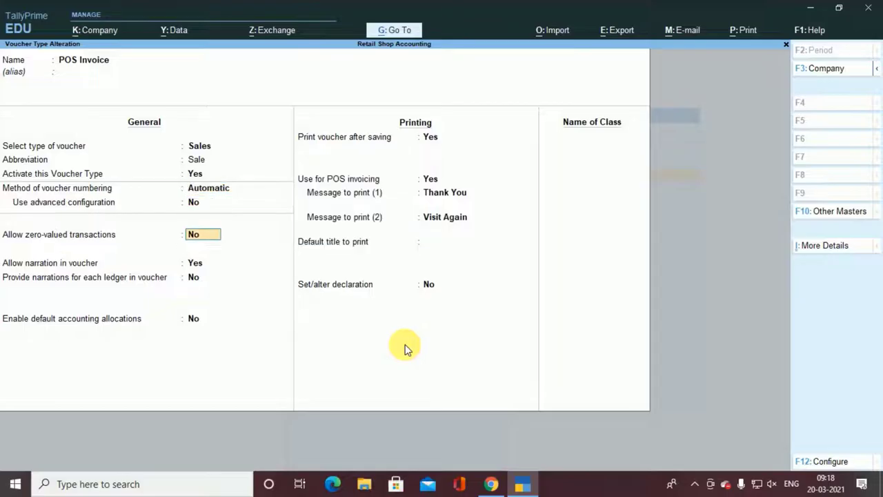
key("Return")
key("Return")
key("Return")
key("Return")
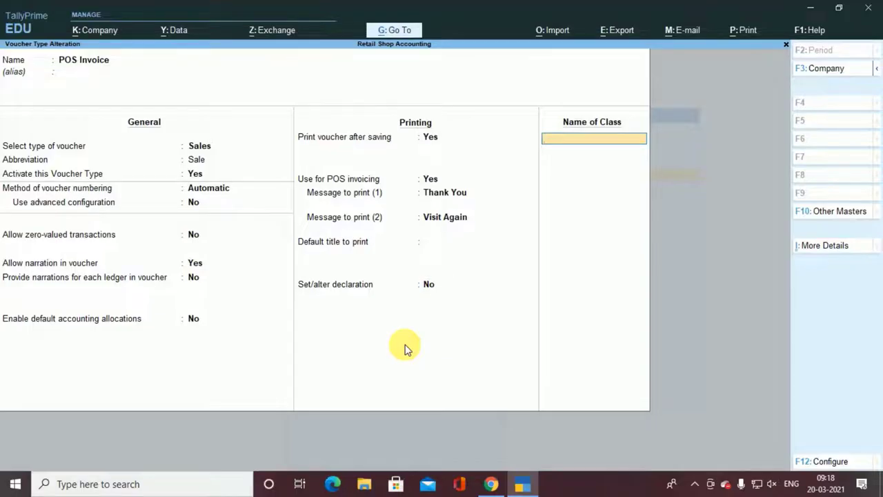
type("Reai")
key("Return")
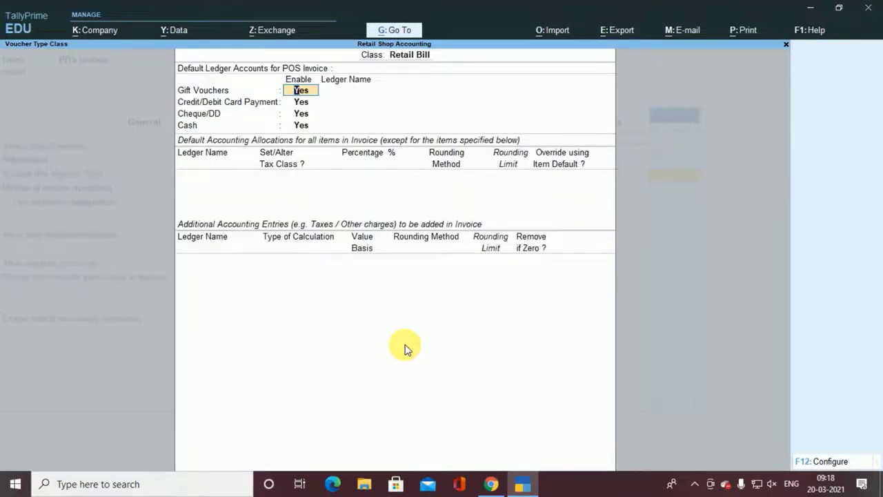
Step: Set the Retail Bill class's default ledgers to Amazon Gift Card for gift vouchers and SBI for credit/debit card payments
key("Return")
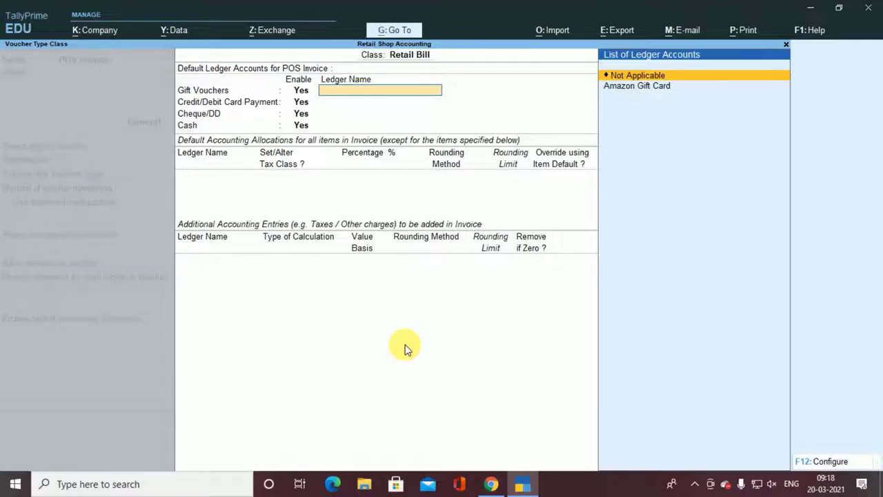
key("Down")
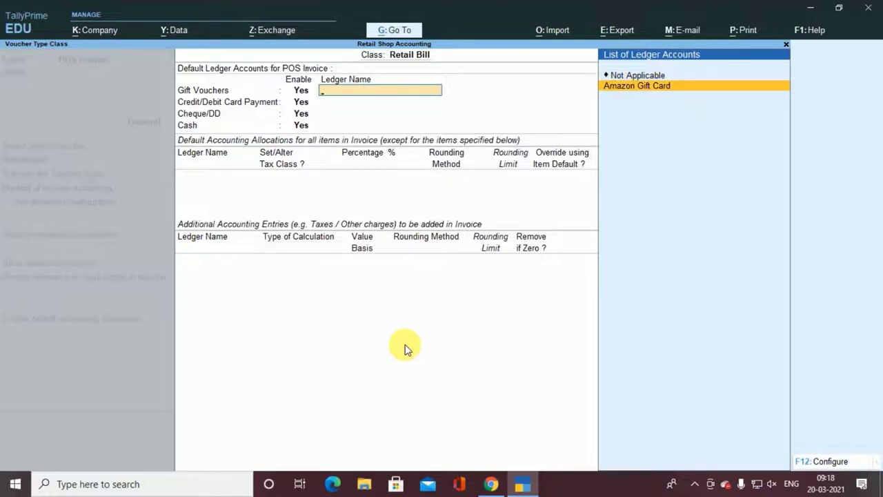
key("Return")
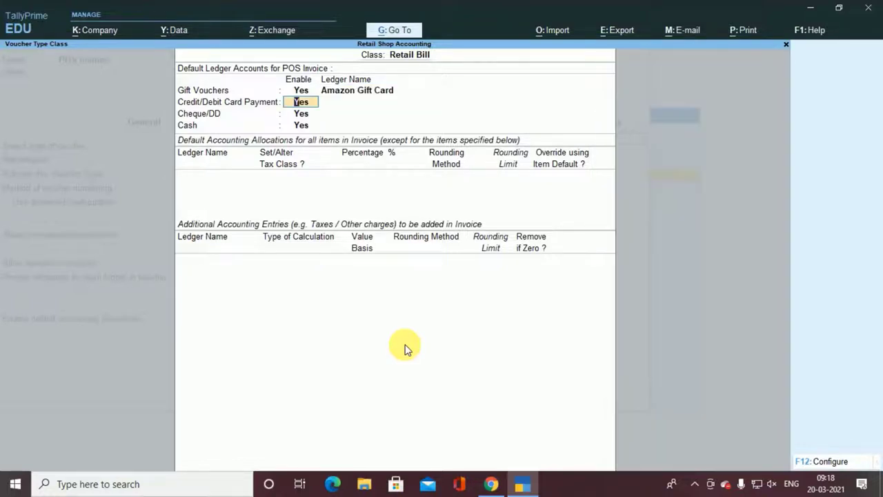
key("Return")
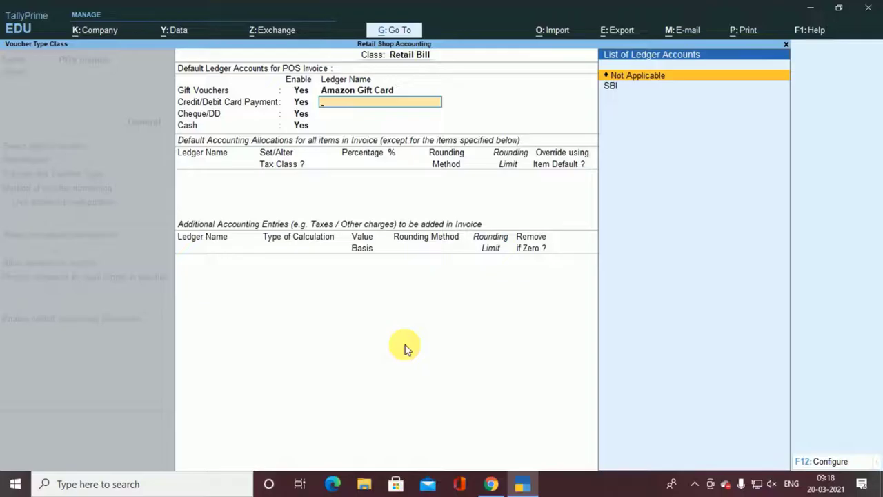
key("Down")
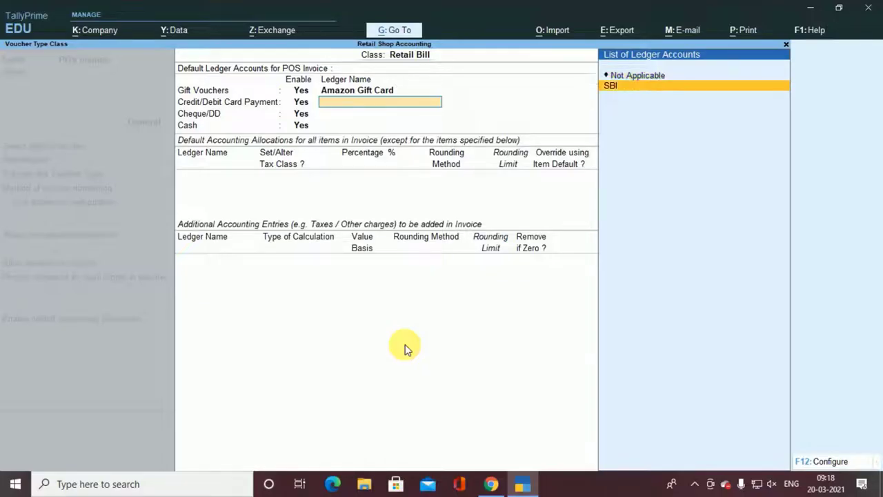
key("Return")
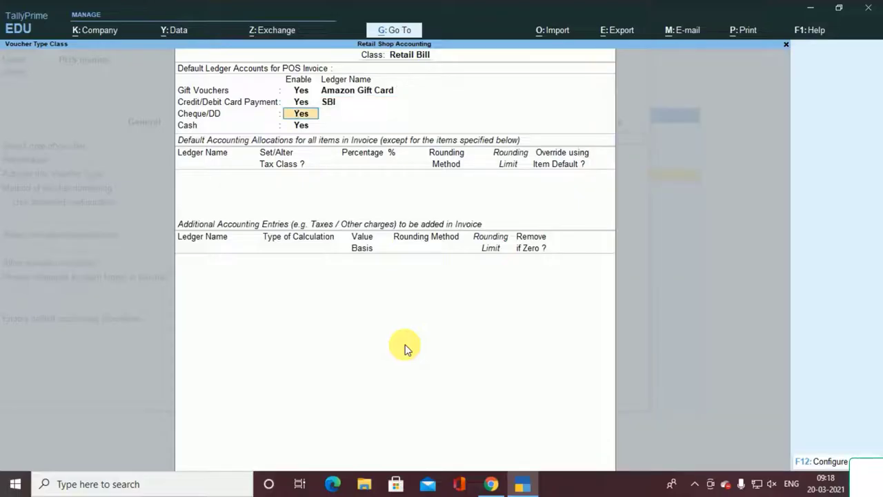
Step: Set the class's default ledgers to SBI for Cheque/DD and Cash for cash payments
key("Return")
key("Down")
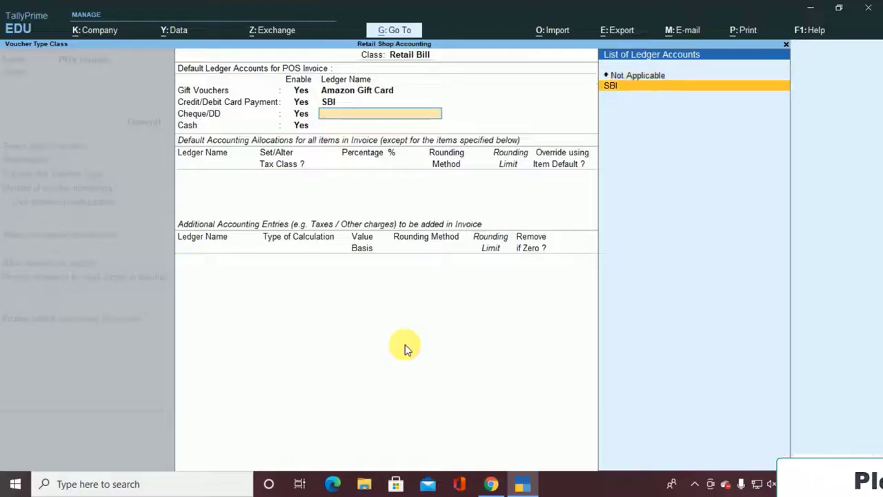
key("Return")
key("Return")
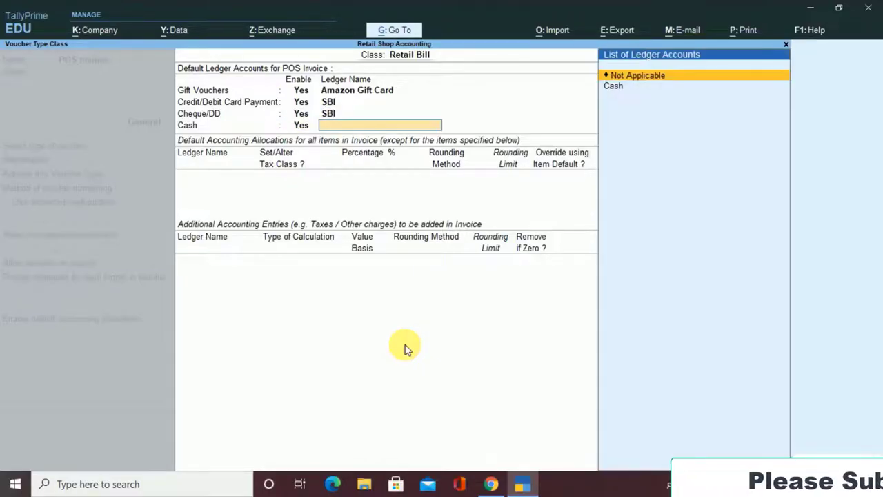
key("Down")
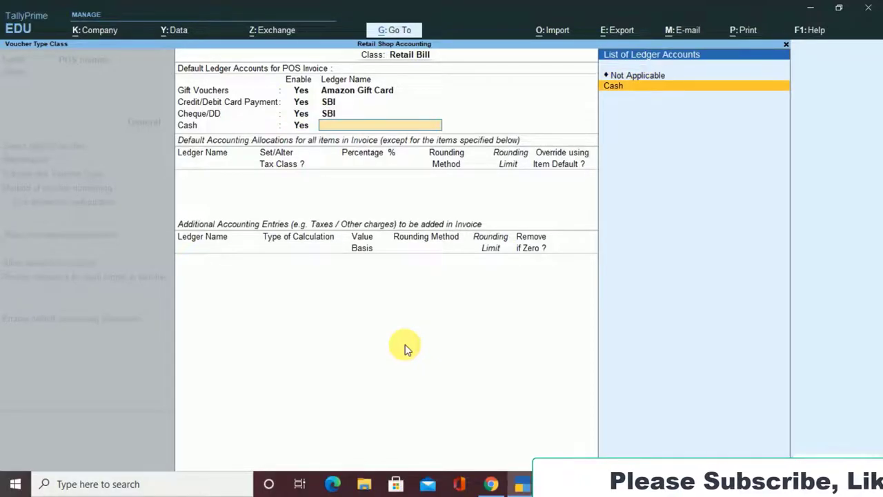
key("Return")
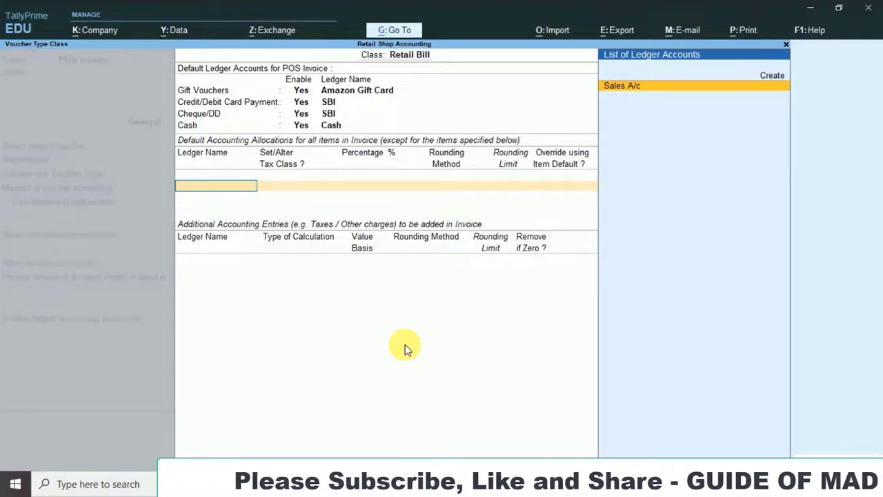
Step: Allocate all invoice items to Sales A/c at 100 %, with tax class alteration and item-default override set to No
key("Return")
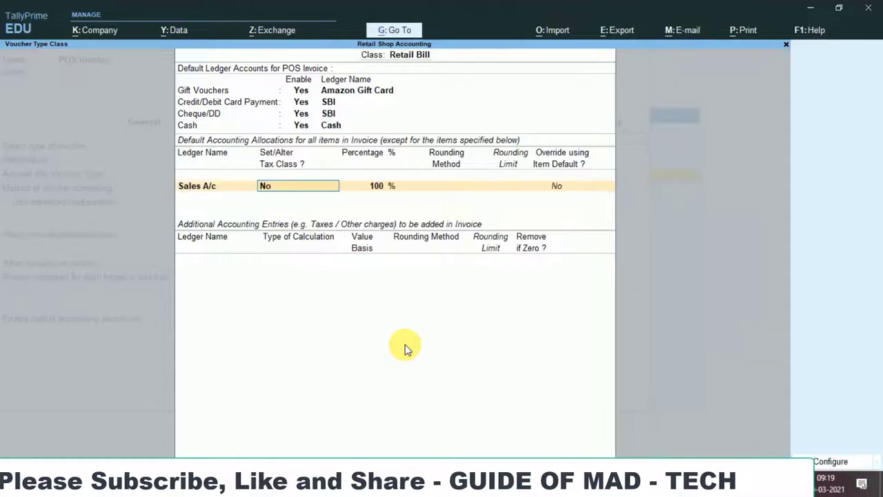
key("Return")
key("Return")
key("Return")
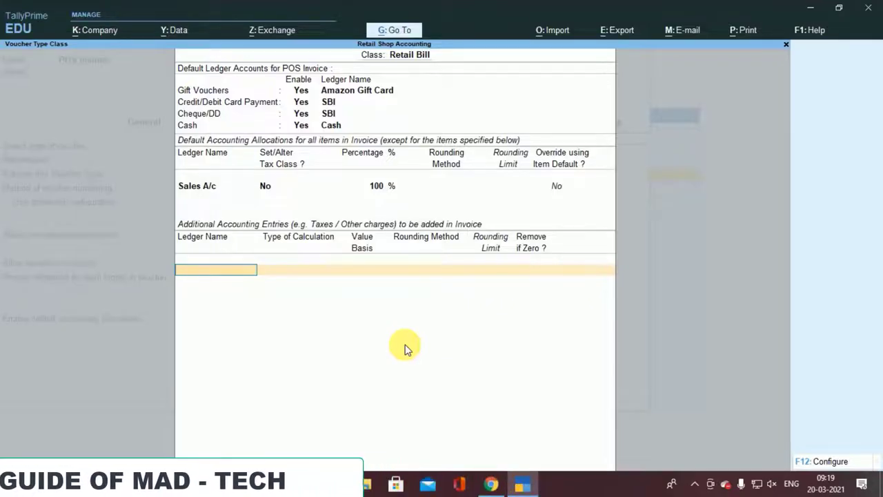
Step: Add CGST and SGST as additional accounting entries, each removed if zero
type("C")
key("Return")
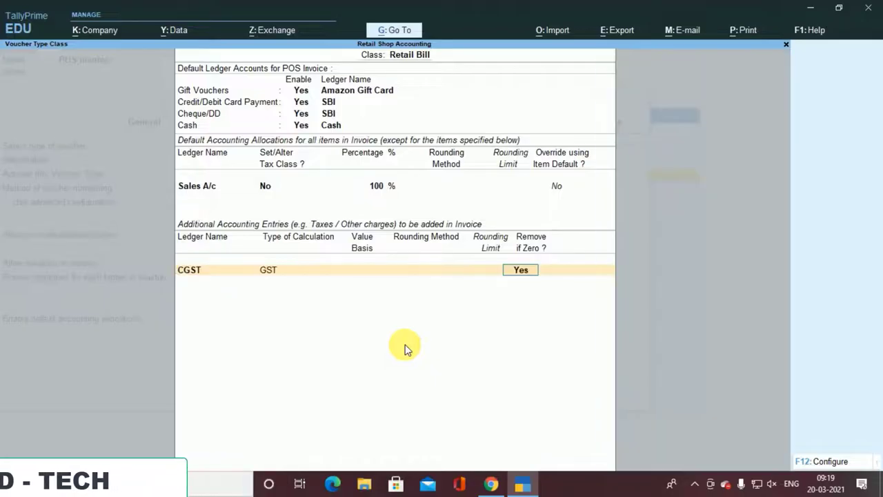
key("Return")
type("S")
key("Down")
key("Down")
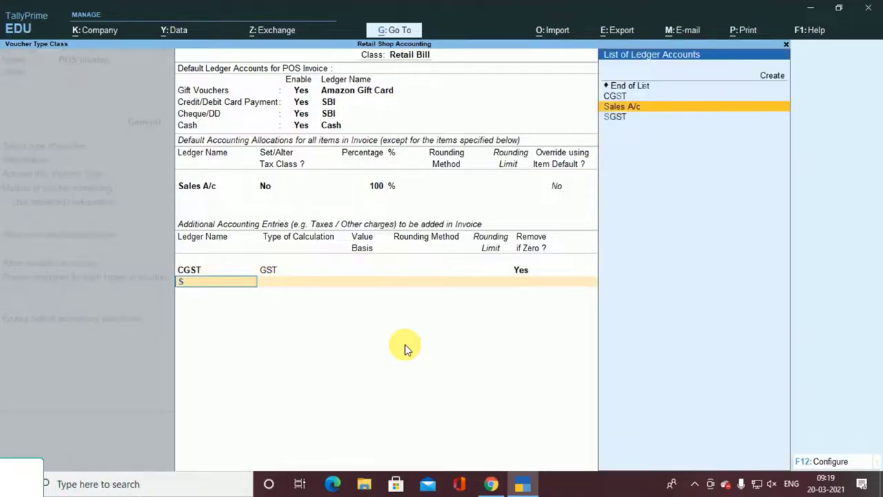
key("Return")
key("Return")
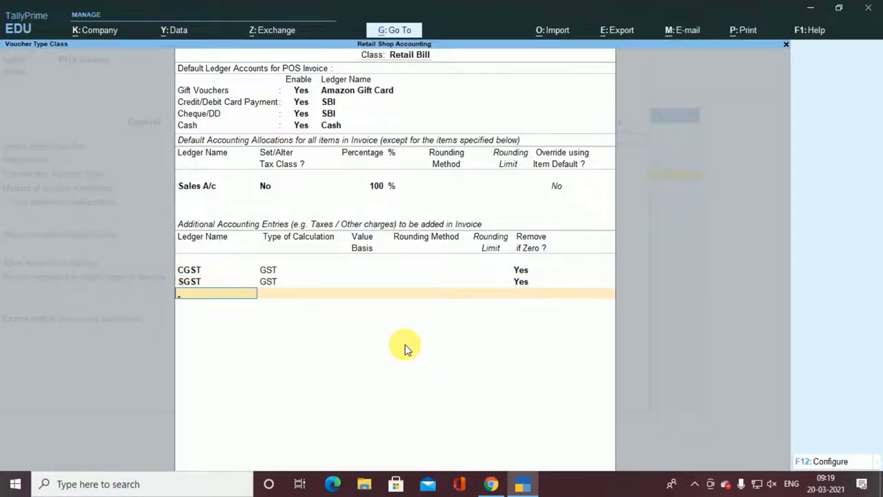
Step: Create an IGST ledger under Duties & Taxes with duty type GST and add it as an additional entry removed if zero
key("alt+c")
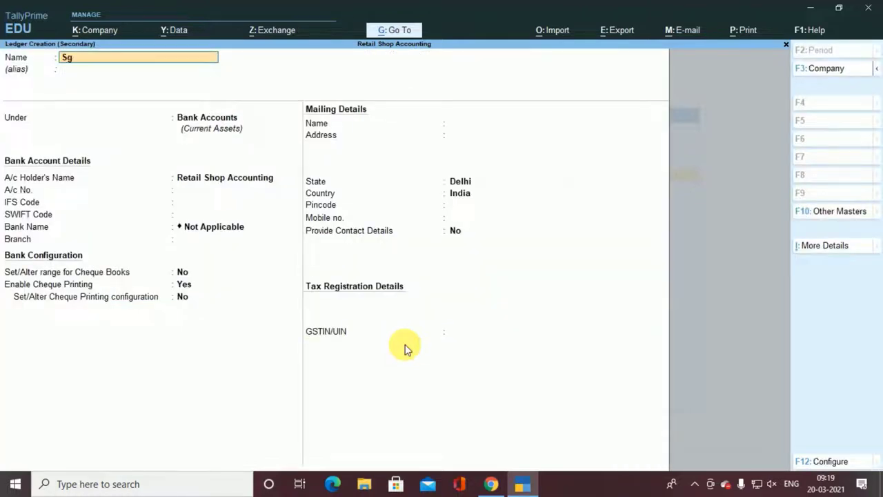
type("G")
key("Return")
type("DU")
key("Return")
key("Up")
key("Return")
key("Down")
key("Down")
key("Return")
key("Return")
key("Return")
key("Return")
key("Return")
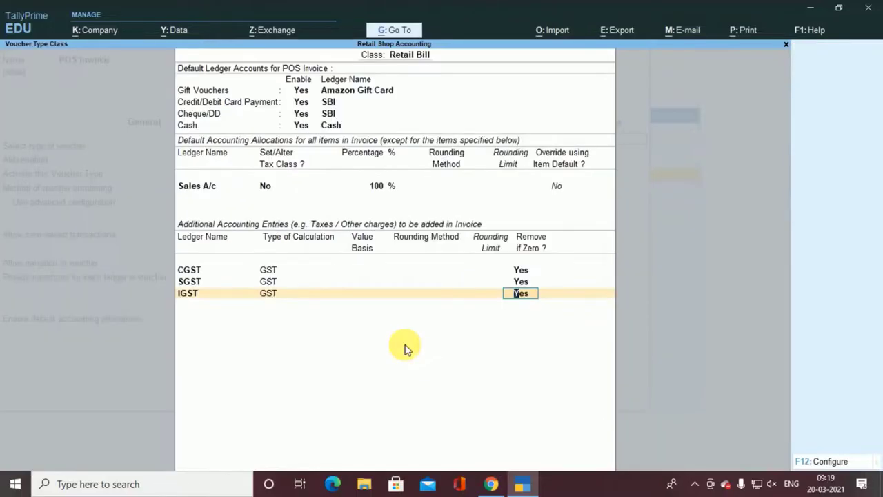
key("Return")
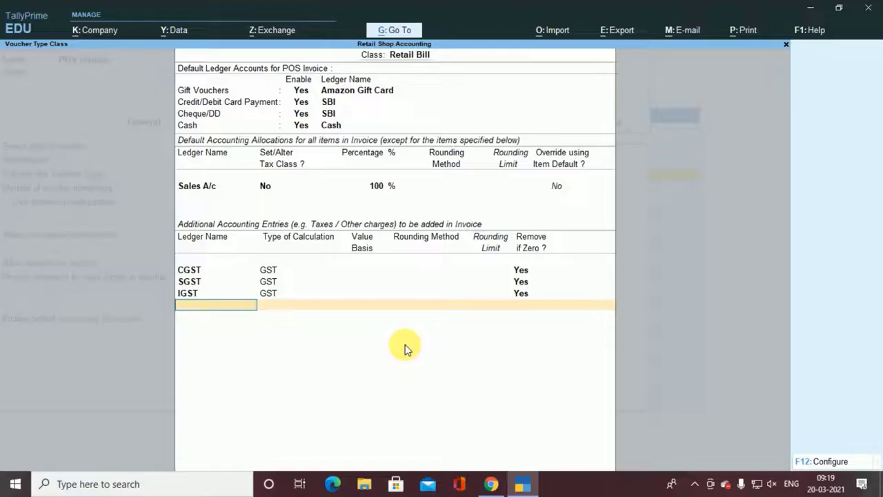
Step: Start a new ledger named Round Off for the next additional accounting entry
key("alt+c")
type("ROU")
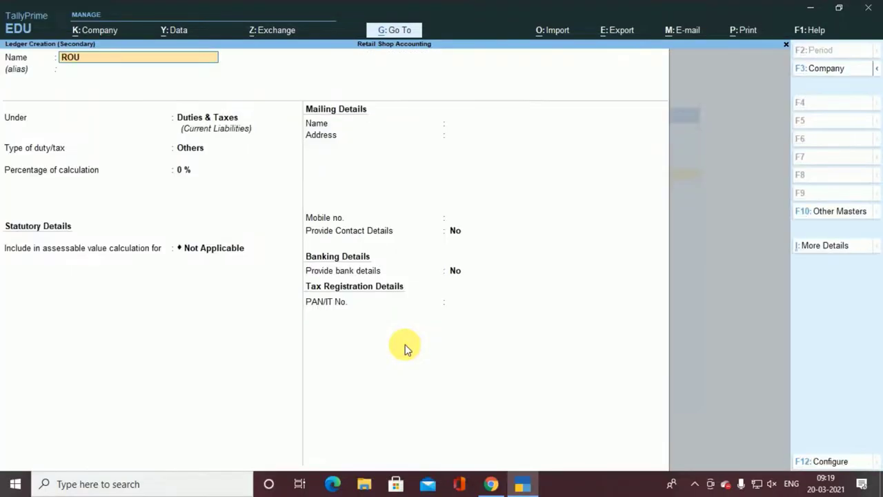
key("BackSpace")
key("BackSpace")
type("our")
type("nd Off")
key("Return")
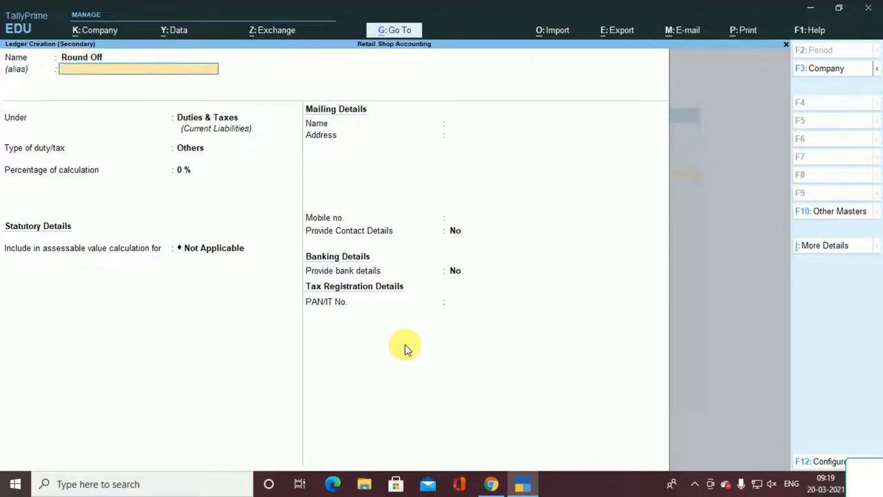
Step: Place the Round Off ledger under the Indirect Expenses group, leaving its alias empty
key("Return")
type("In")
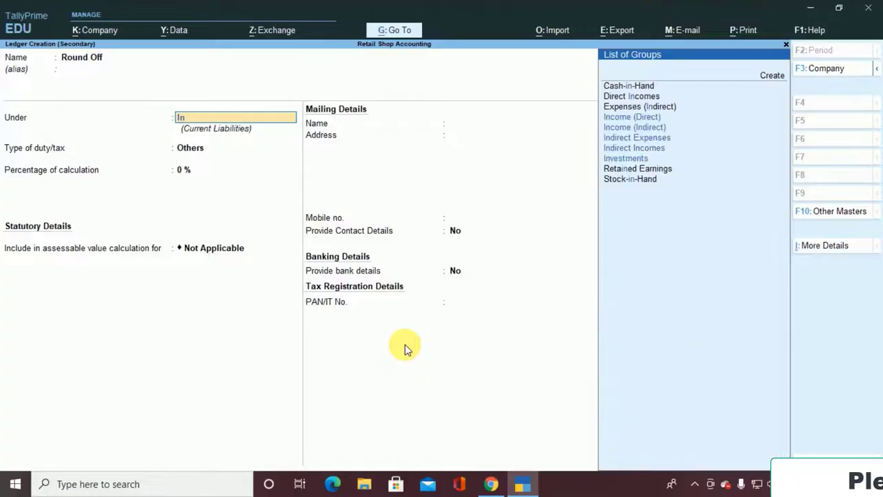
key("Down")
key("Down")
key("Down")
key("Down")
key("Up")
key("Return")
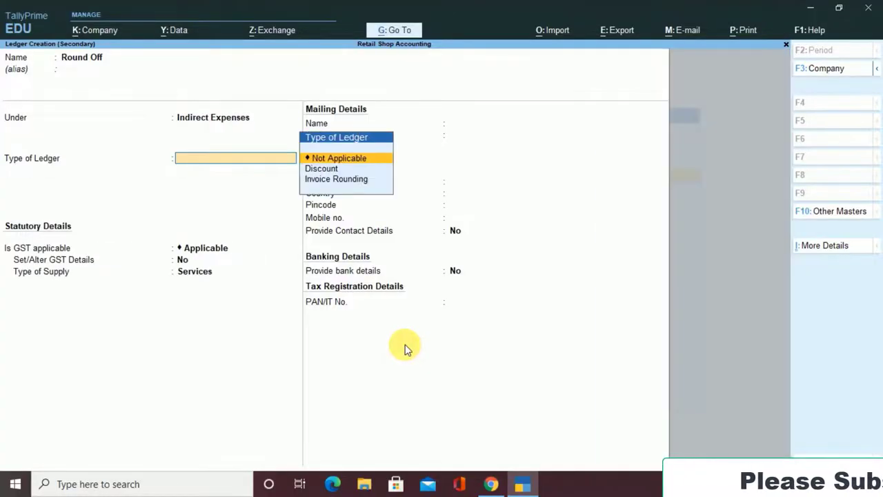
Step: Set the Round Off ledger's type to Not Applicable and GST to Not Applicable, leave bank details off, and save it
key("Return")
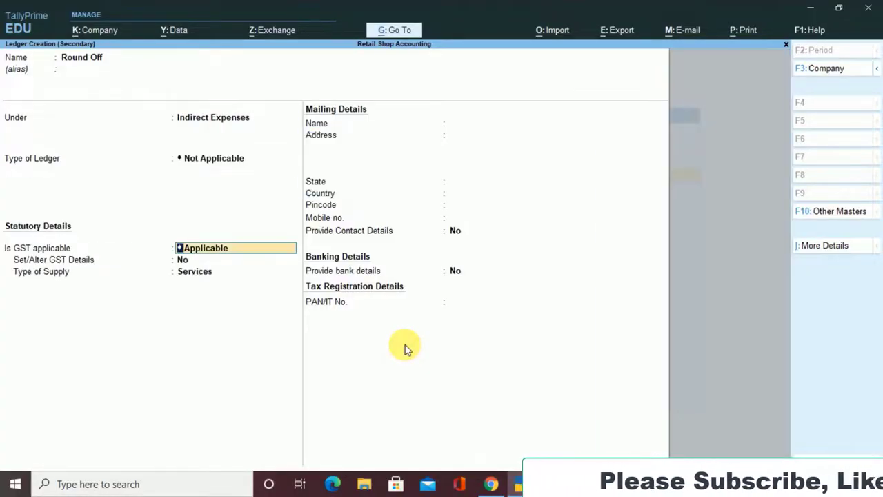
type("N")
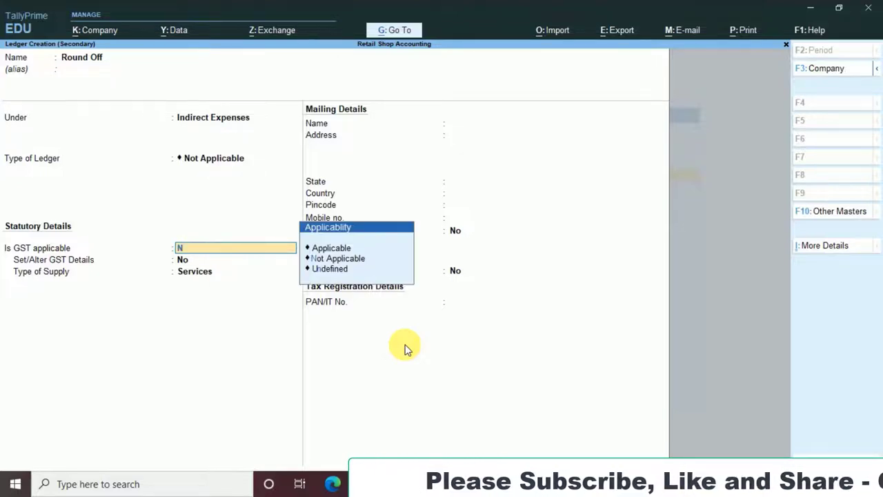
key("Return")
key("Return")
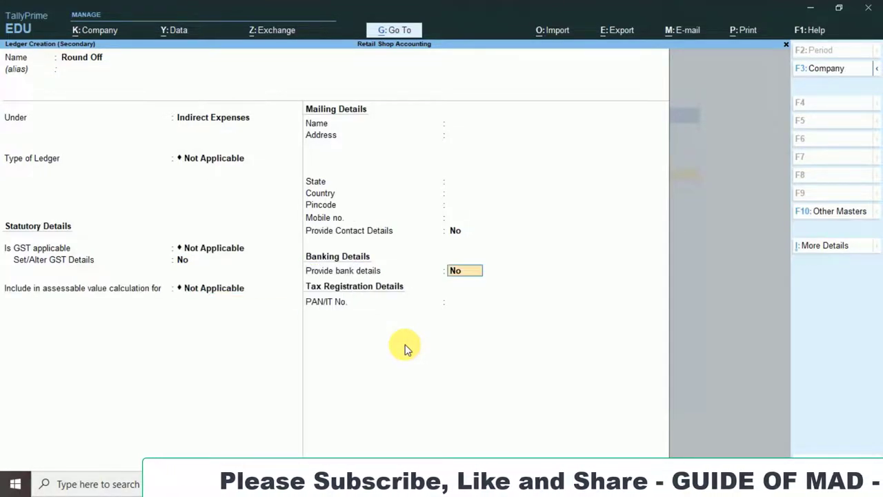
key("Return")
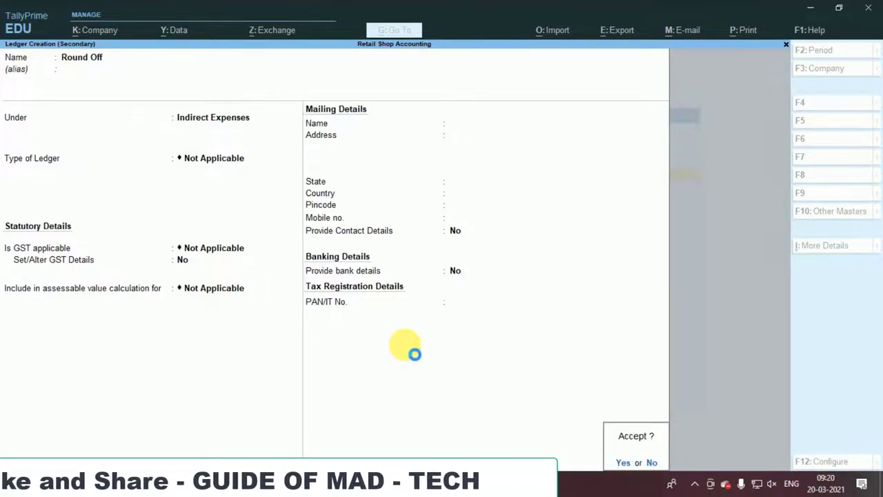
key("Return")
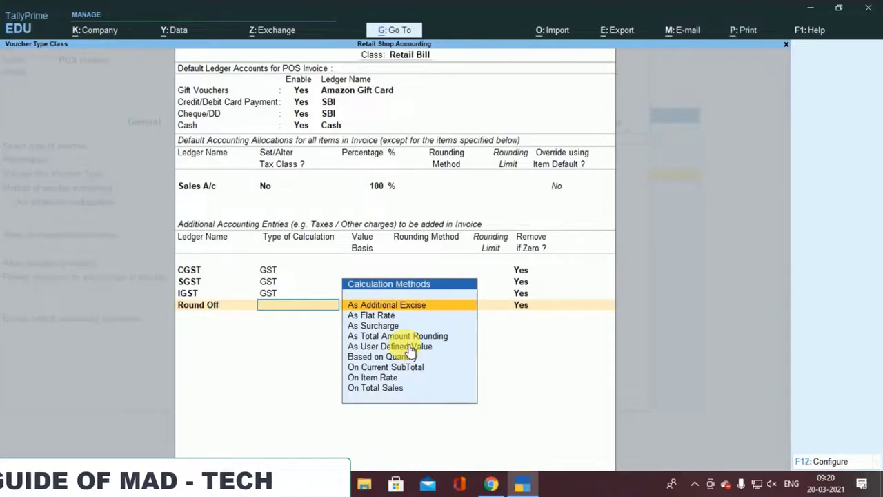
Step: Calculate the Round Off entry As Total Amount Rounding with Normal Rounding, a rounding limit of 1, removed if zero
key("Down")
key("Down")
key("Down")
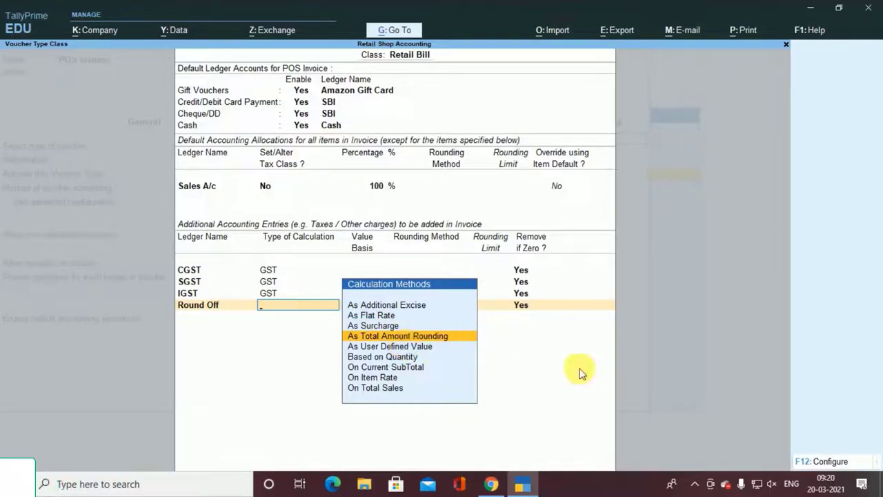
key("Return")
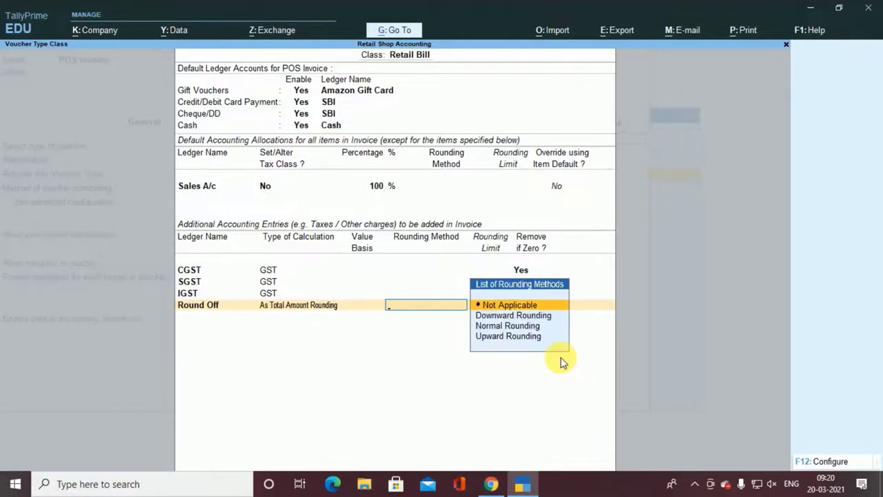
key("Down")
key("Down")
key("Return")
type("1")
key("Return")
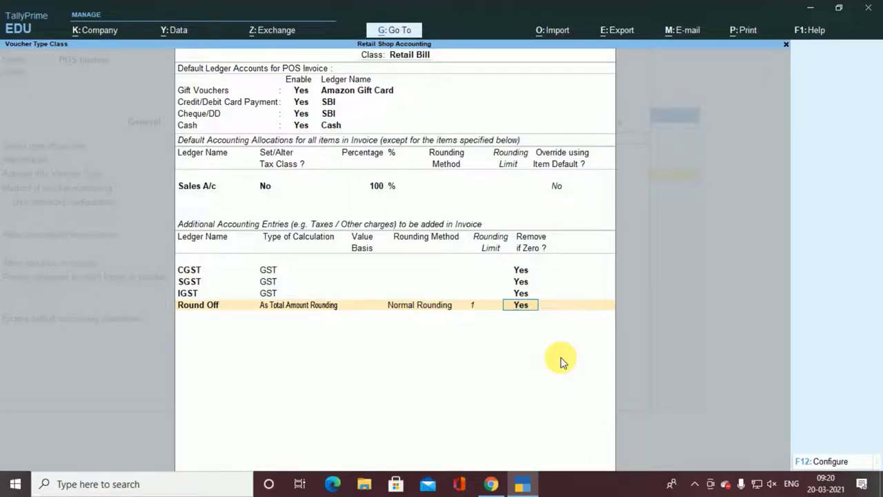
key("Return")
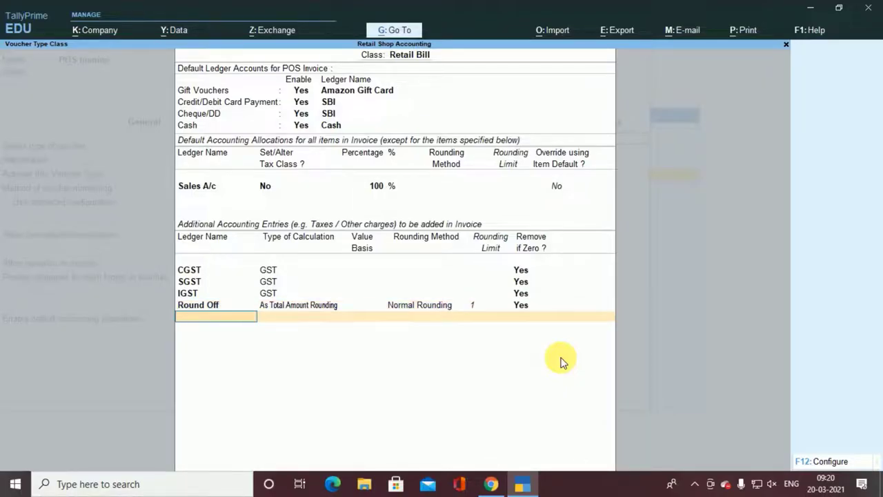
Step: Finish the Retail Bill class and save the POS Invoice voucher type
key("Return")
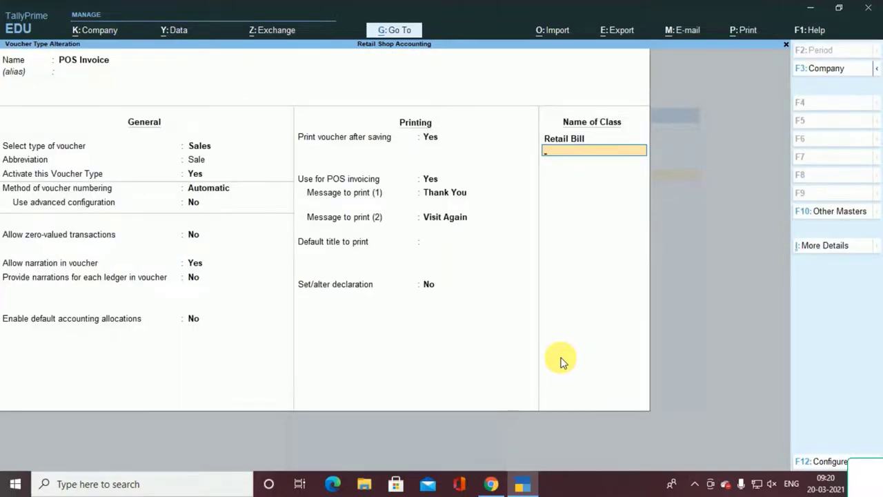
key("Return")
key("Return")
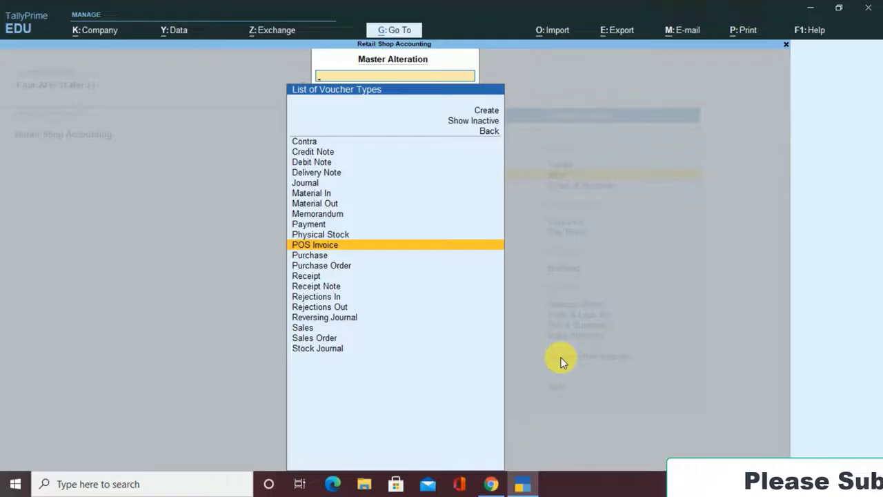
Step: Leave the voucher type list and open the voucher creation screen
key("alt+g")
key("Up")
key("Up")
key("Up")
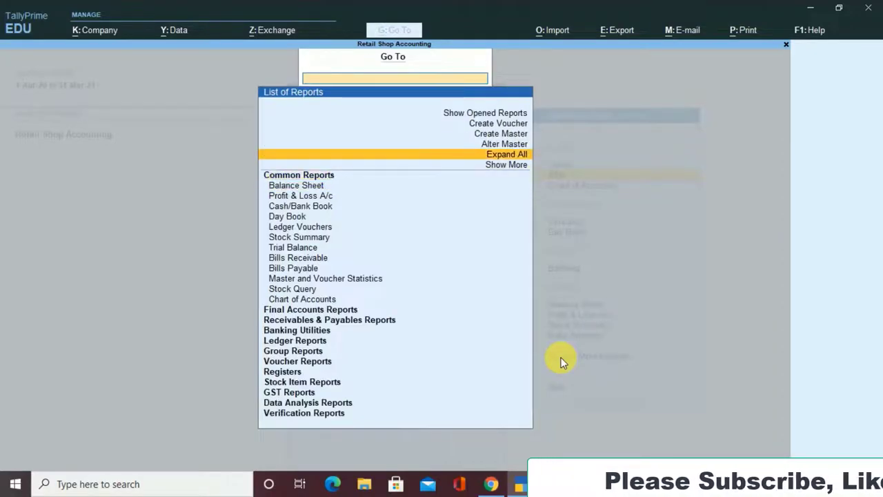
key("Up")
key("Up")
key("Up")
key("Return")
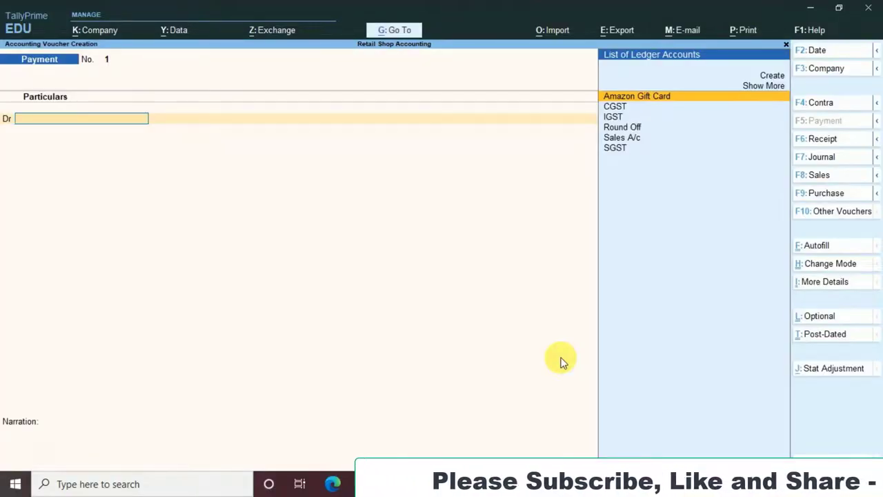
Step: Switch the new voucher to the POS Invoice type with the Retail Bill class
key("F8")
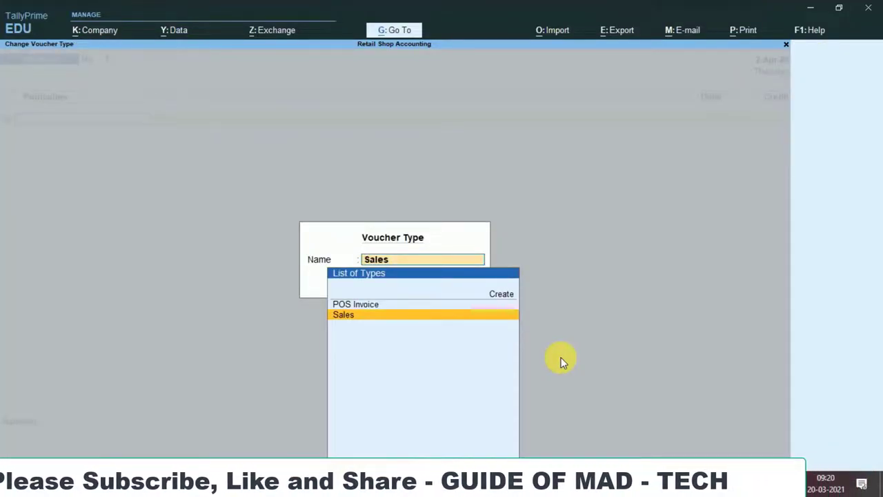
key("Up")
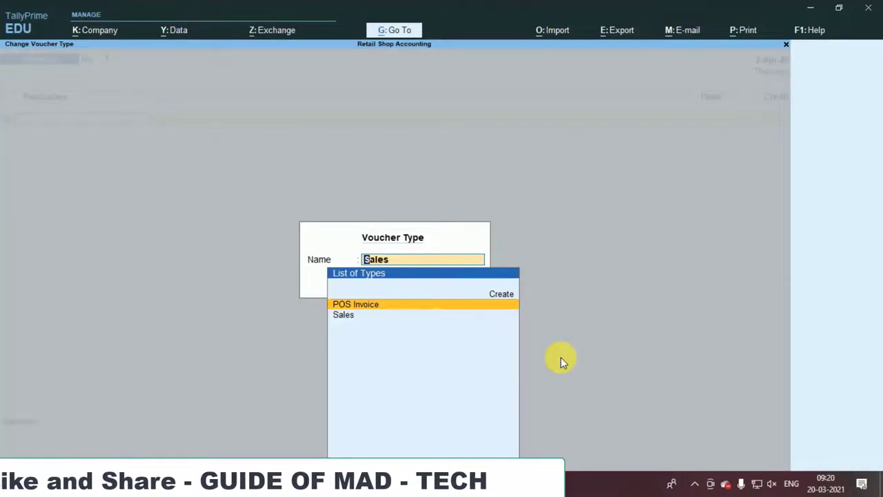
key("Return")
key("Down")
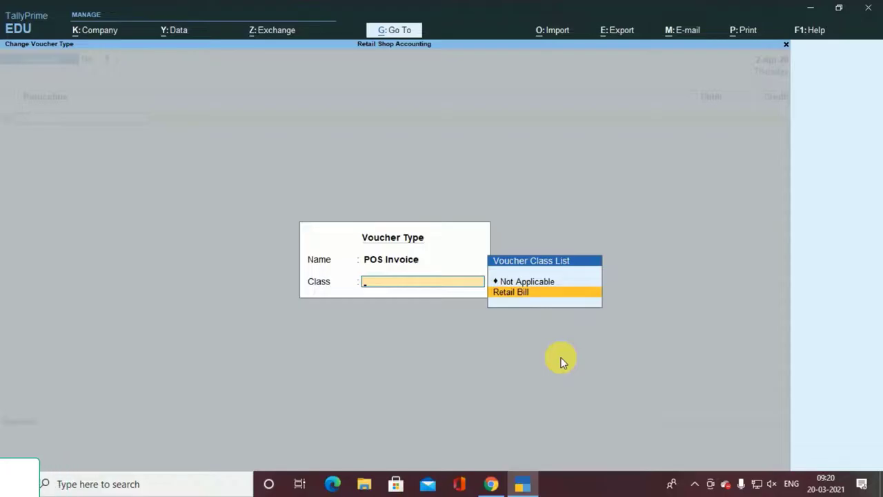
key("Return")
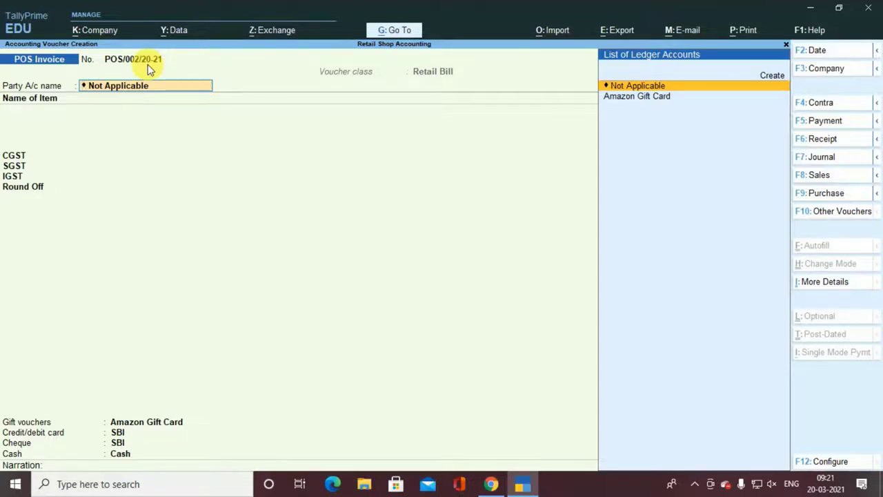
Step: Set the voucher date to 1-5 (1-May-20)
key("F2")
type("1-5")
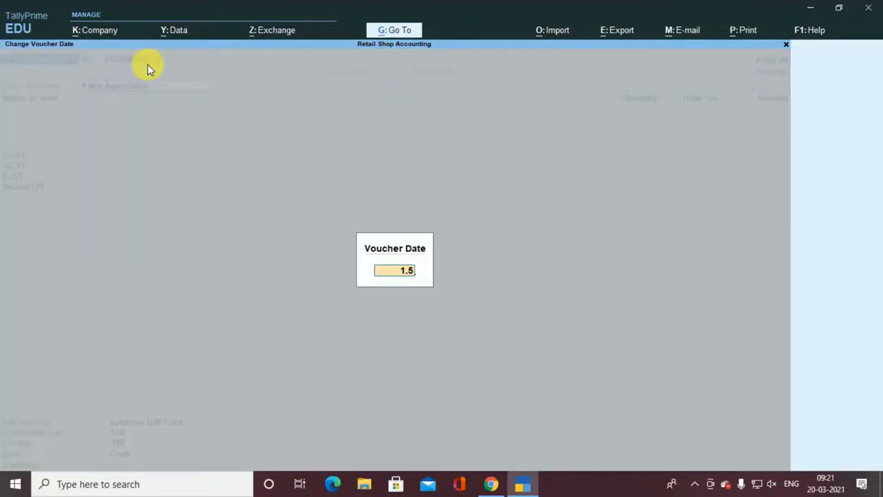
key("Return")
Step: Keep the party account Not Applicable and enter the buyer's name, mailing name, address and mobile number in the party details
key("Return")
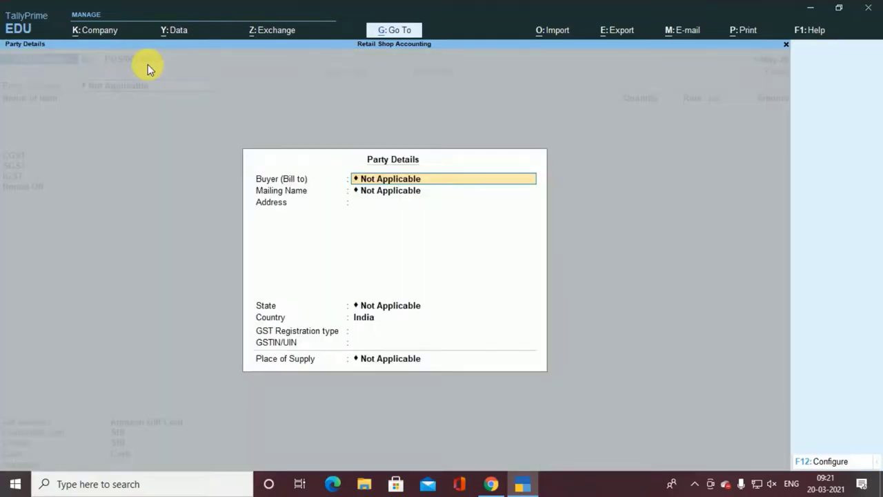
type("Ab")
key("BackSpace")
key("BackSpace")
key("Return")
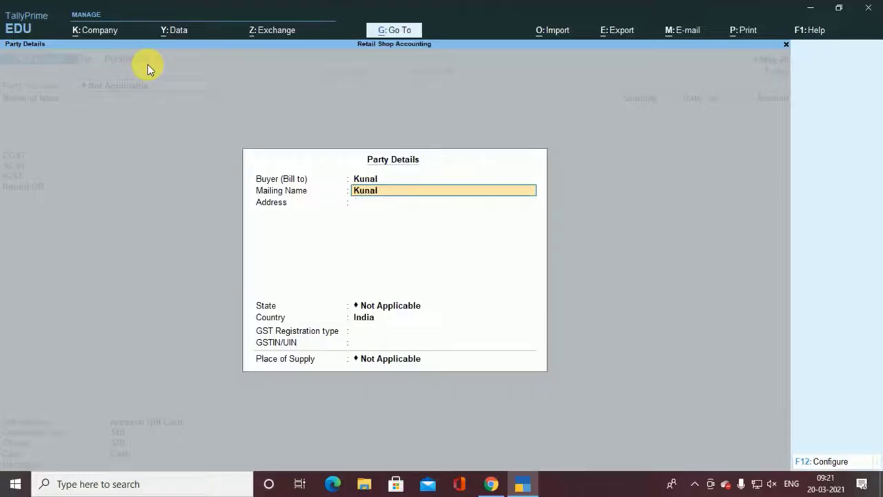
key("Return")
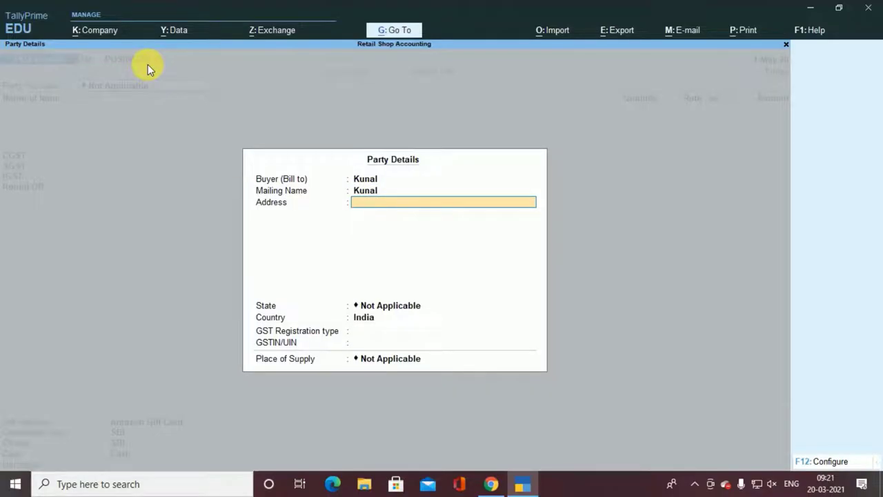
type("UpNagaloi")
key("Return")
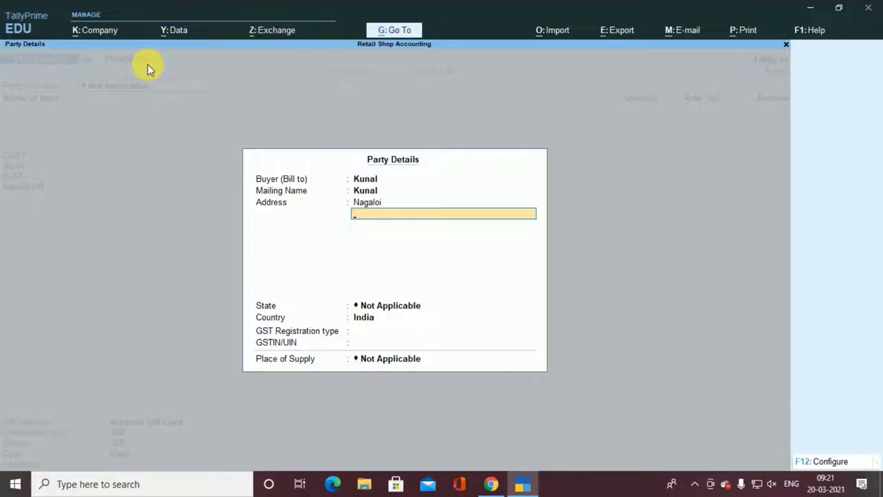
type("Mob No")
key("Return")
key("Return")
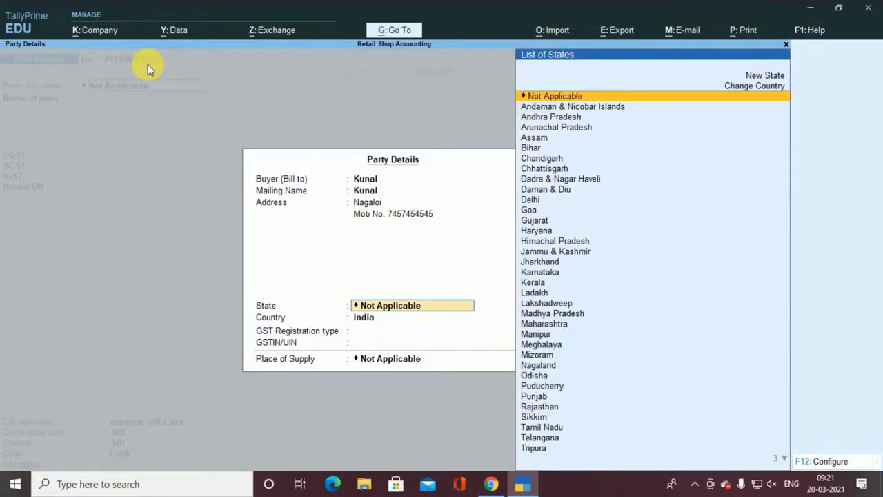
Step: Set the buyer's state to Delhi and GST registration type to Consumer, and accept the party details
type("de")
key("Return")
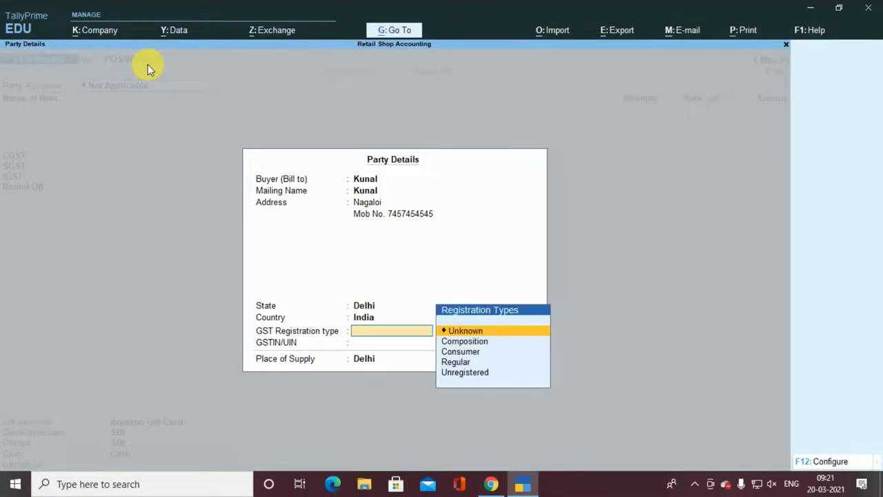
key("Down")
key("Down")
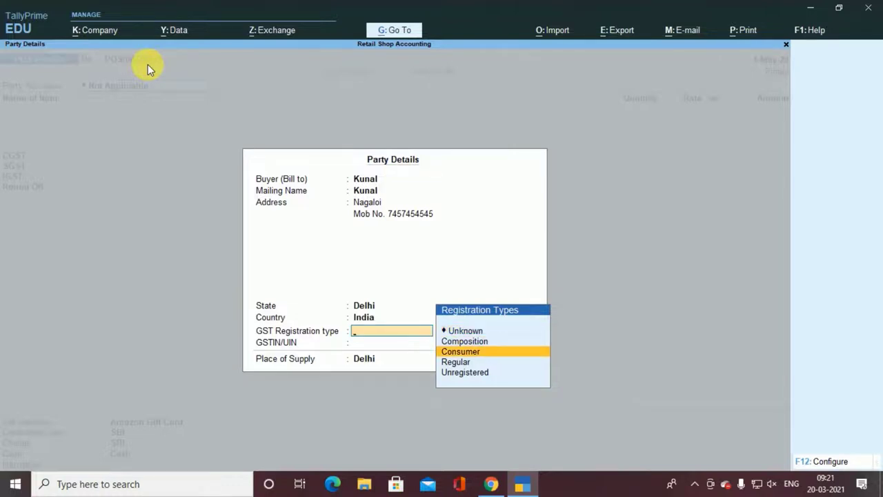
key("Return")
key("Return")
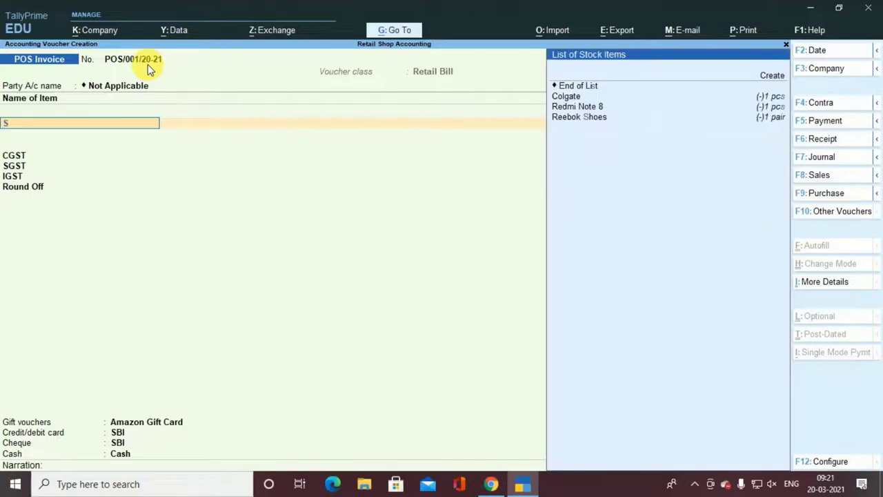
Step: Add Colgate as the first invoice item, 1 pcs at a rate of 185.00
key("Down")
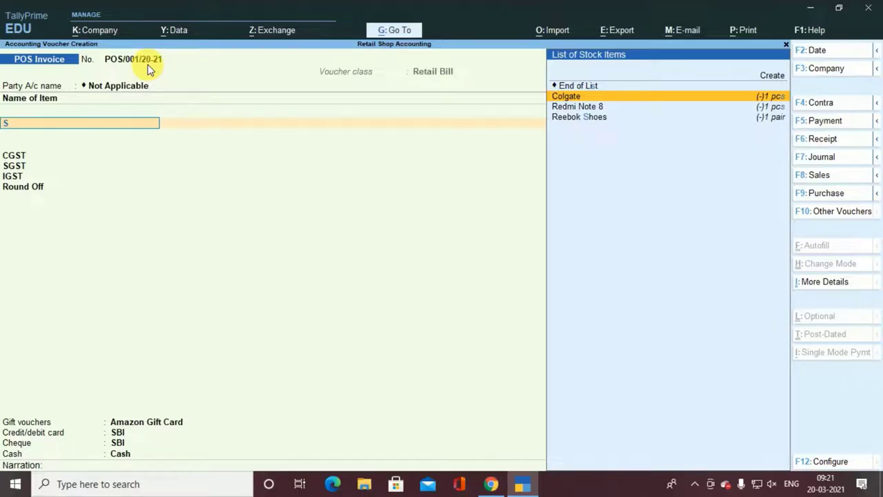
key("Down")
key("Up")
key("Return")
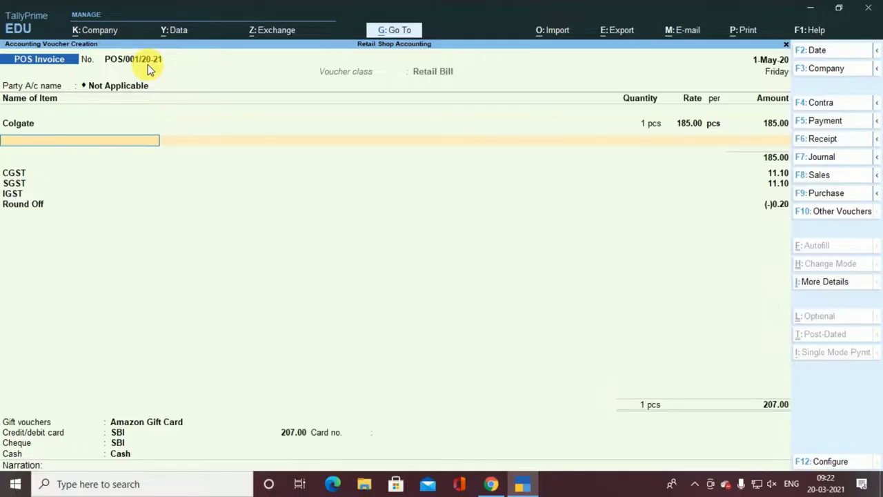
key("BackSpace")
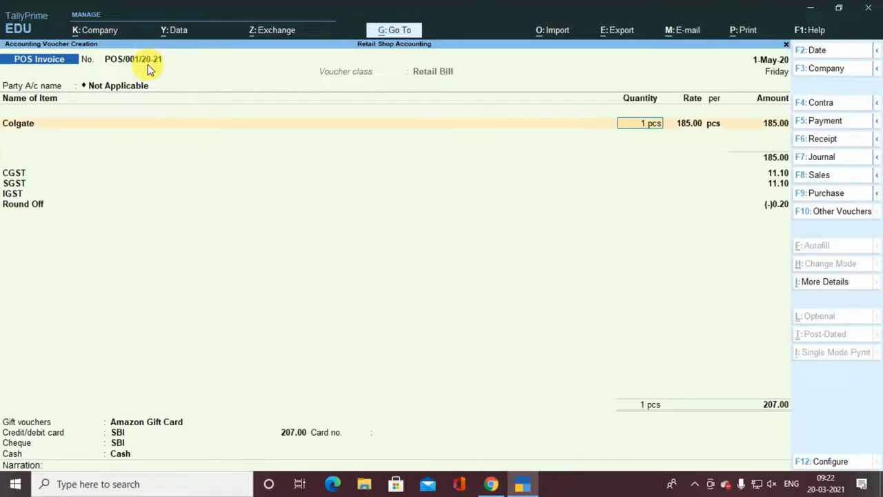
key("Return")
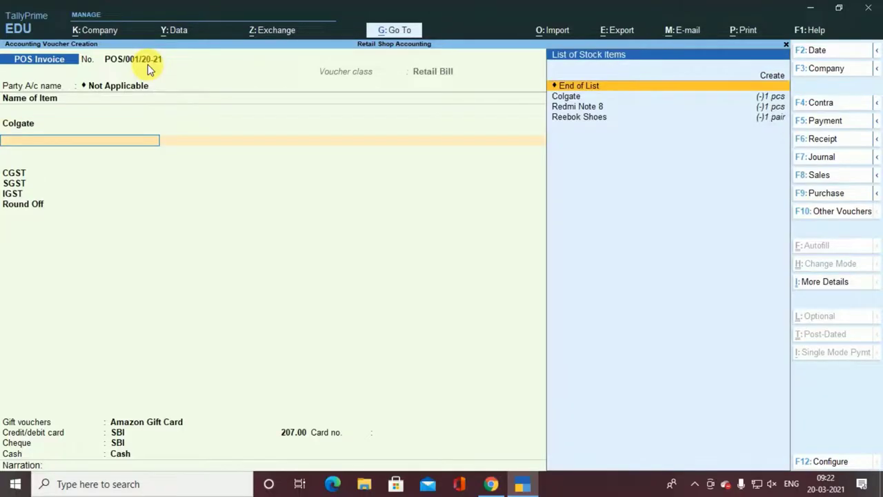
Step: Add Reebok Shoes as the second invoice item, 1 pair at a rate of 560.00
key("Down")
key("Down")
key("Down")
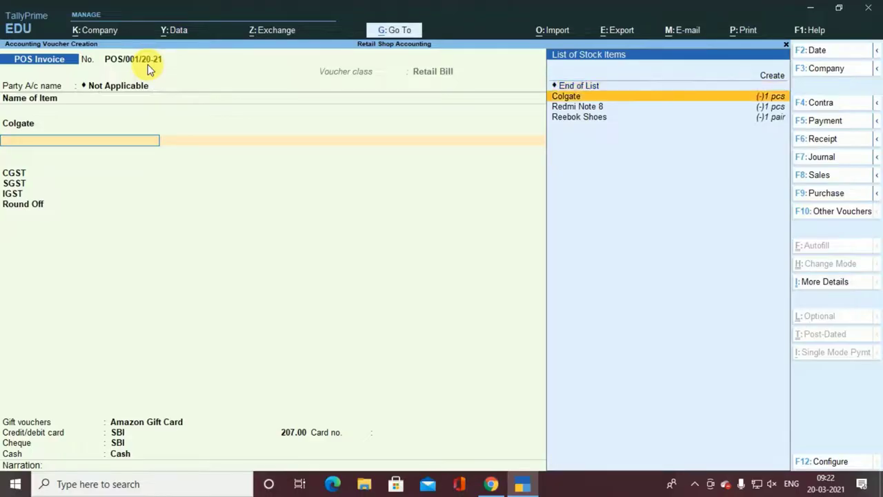
key("Return")
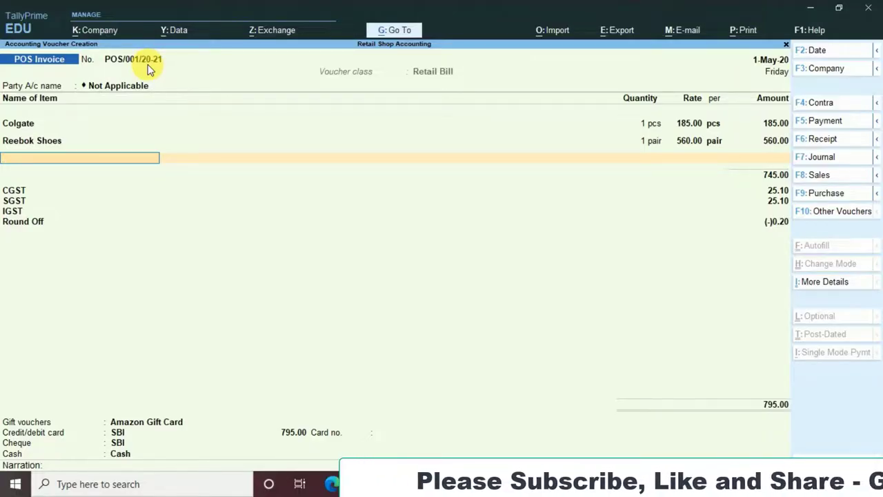
Step: Add Redmi Note 8 as the third invoice item, 1 pcs at a rate of 15,999.00
type("S")
key("Down")
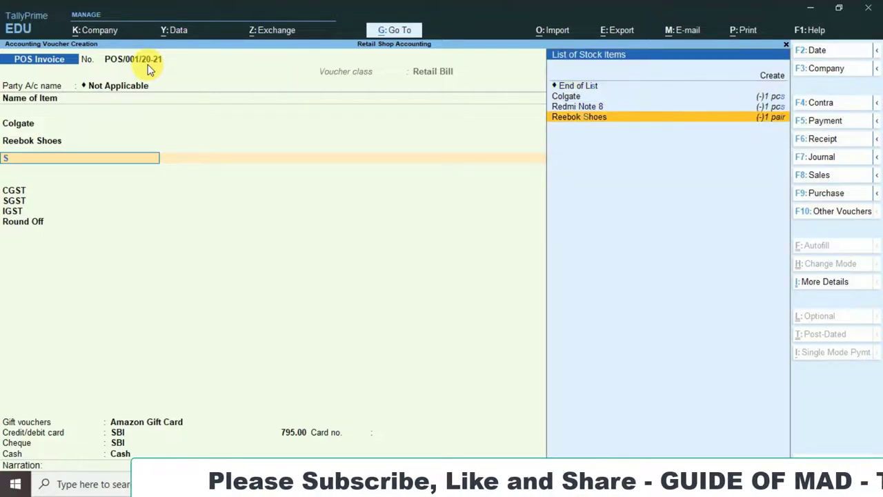
key("Up")
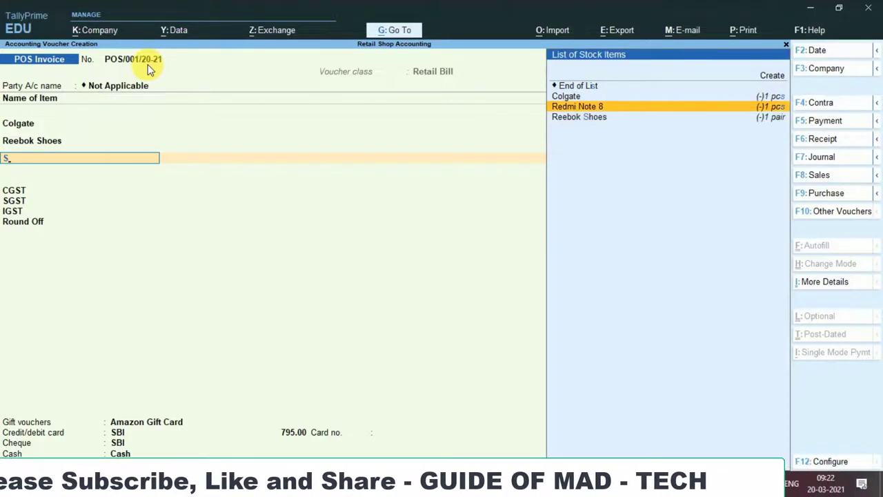
key("Return")
key("Return")
key("Return")
key("Return")
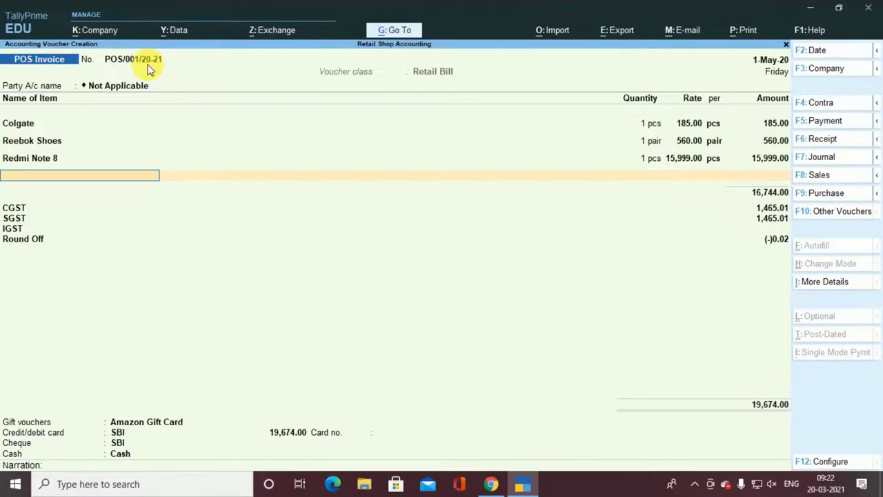
Step: Turn on Show more configurations in the invoice's voucher configuration
key("F12")
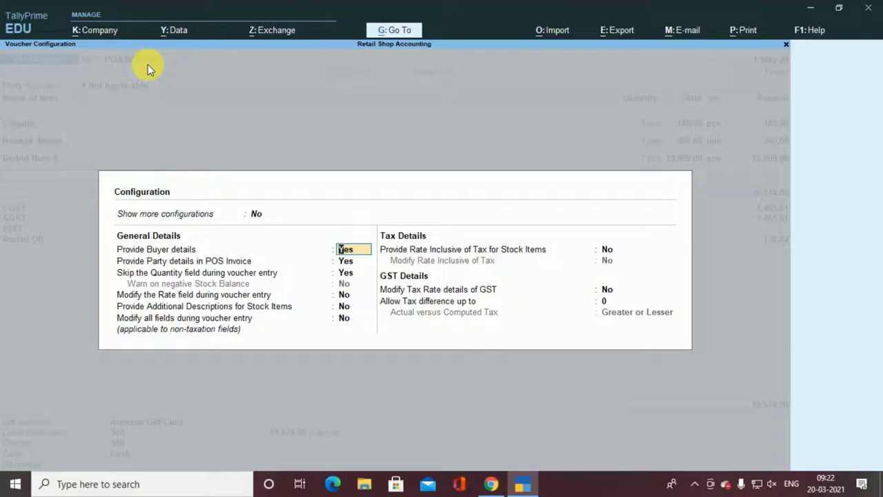
key("Up")
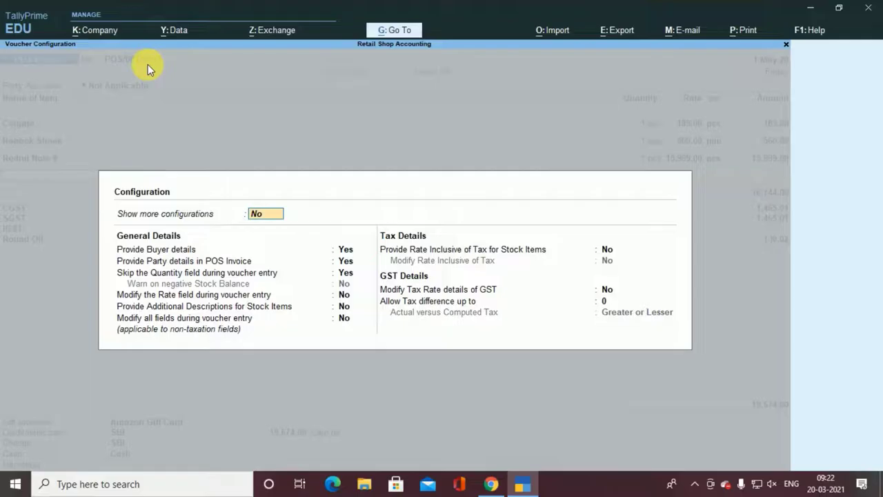
type("y")
key("Return")
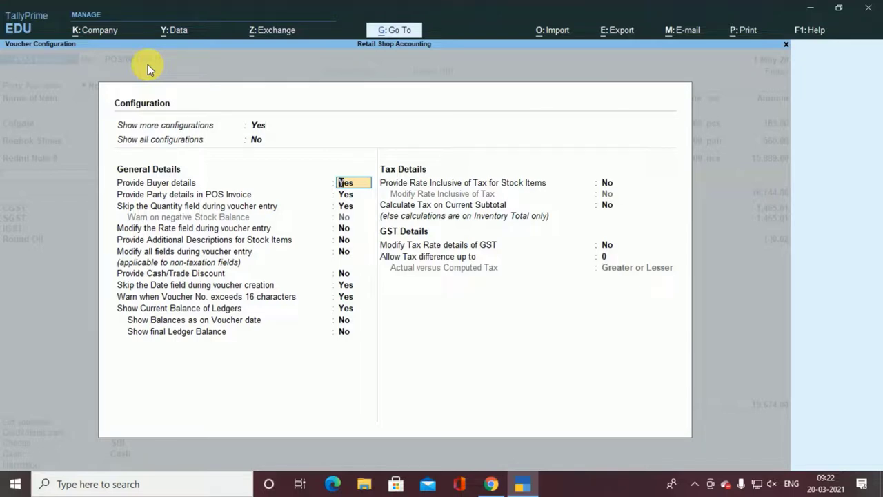
key("Down")
key("Down")
key("Down")
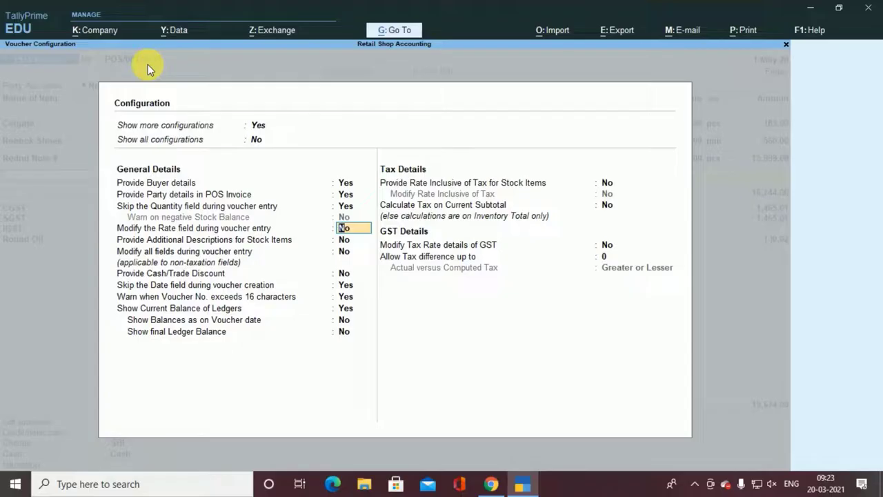
key("Up")
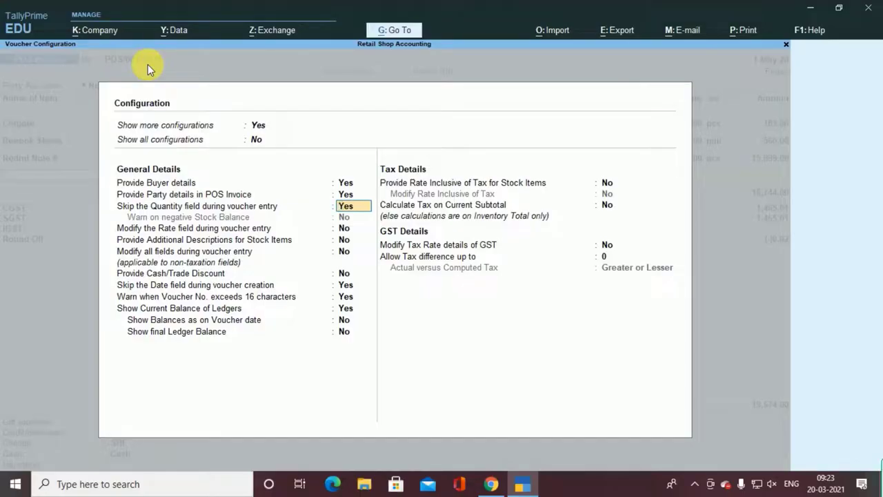
key("Down")
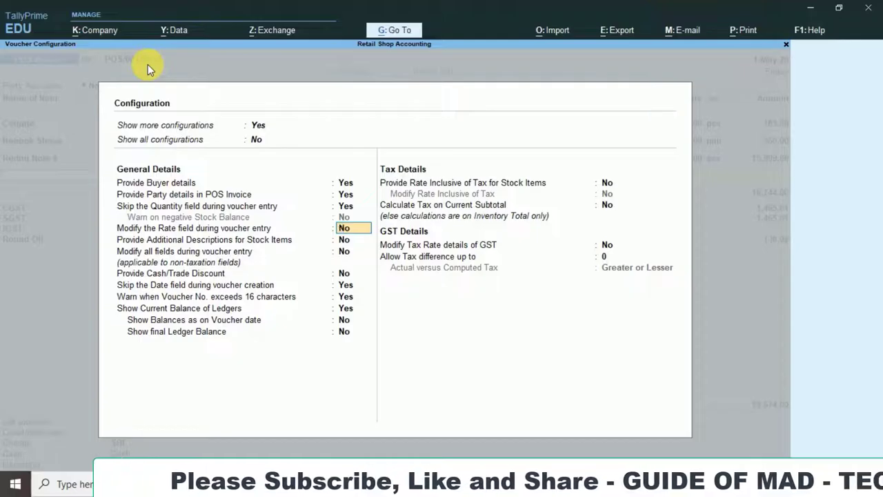
type("y")
key("Return")
key("Up")
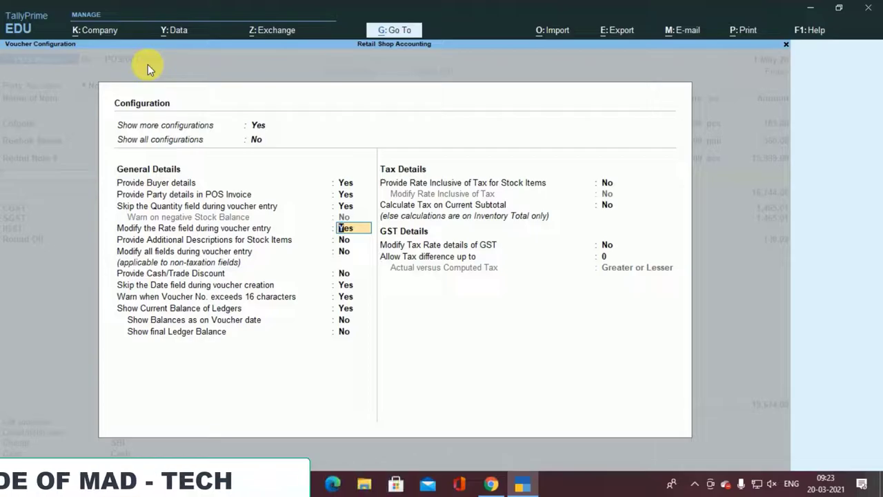
type("n")
key("Return")
Step: Set Modify all fields during voucher entry to Yes and accept the configuration
key("Return")
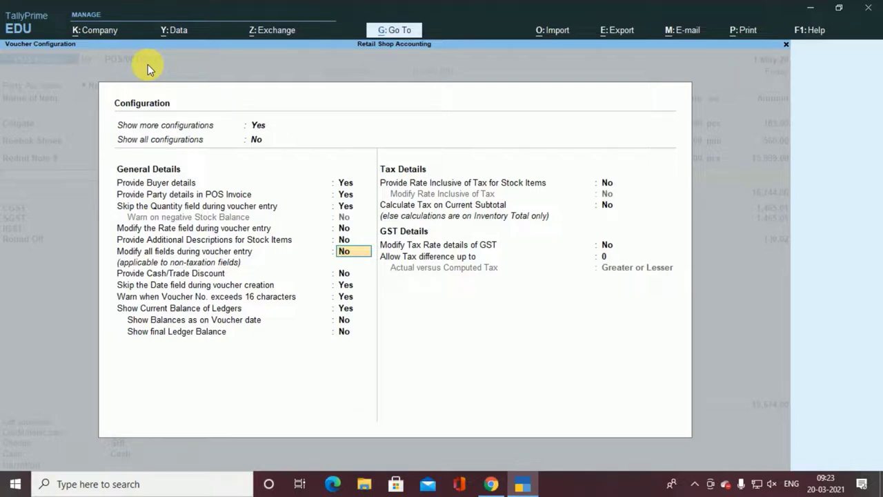
type("y")
key("Return")
key("ctrl")
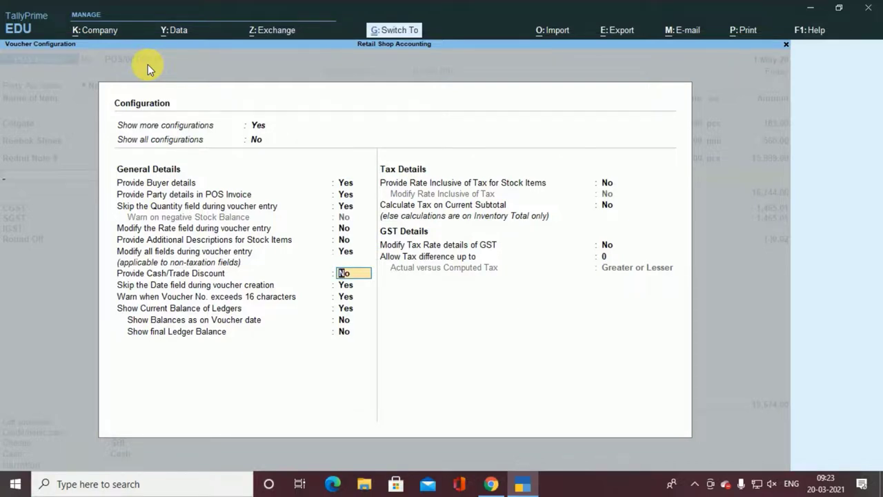
key("ctrl+a")
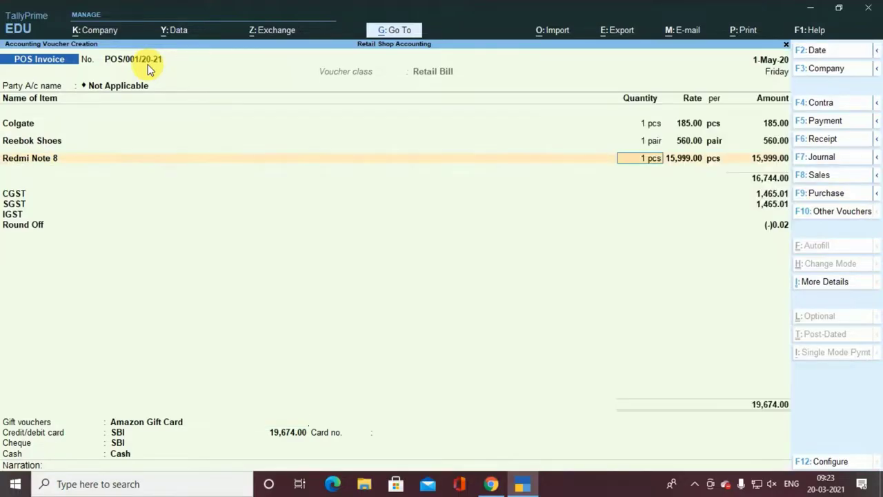
key("BackSpace")
key("Up")
key("Down")
key("Down")
key("Down")
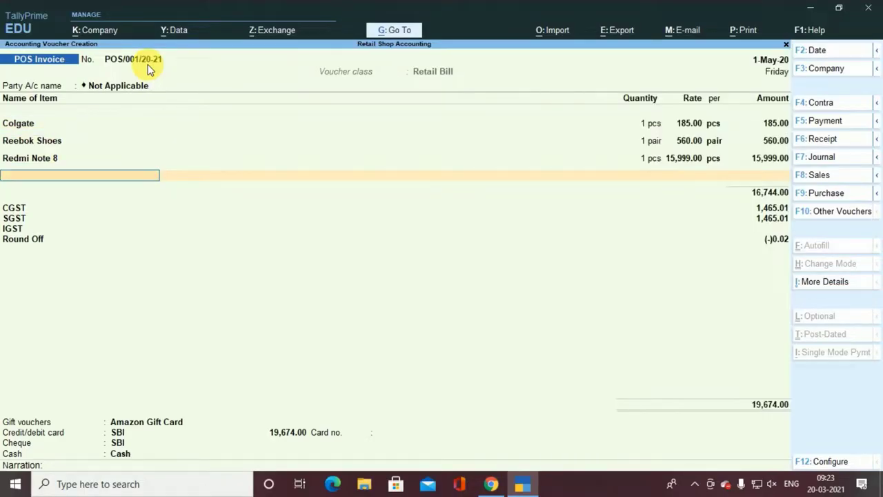
Step: Set Modify the Rate field during voucher entry to Yes in the voucher configuration and accept it
key("F12")
key("Down")
key("Down")
key("Down")
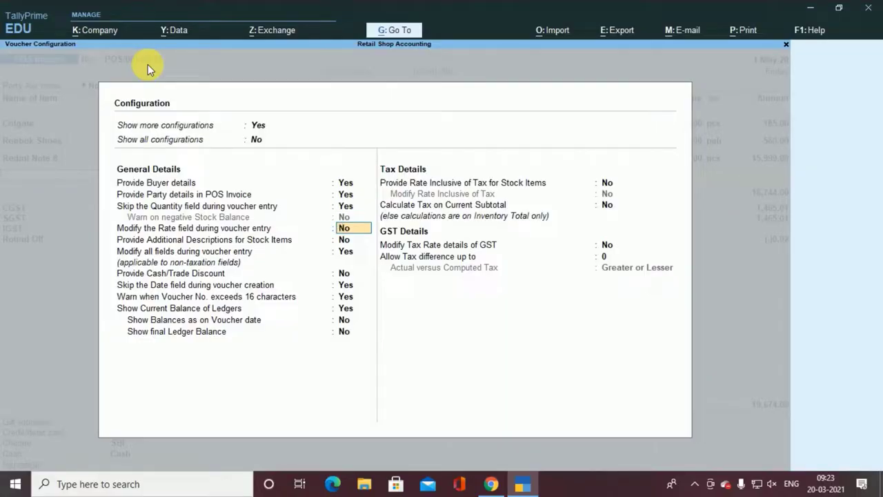
key("Return")
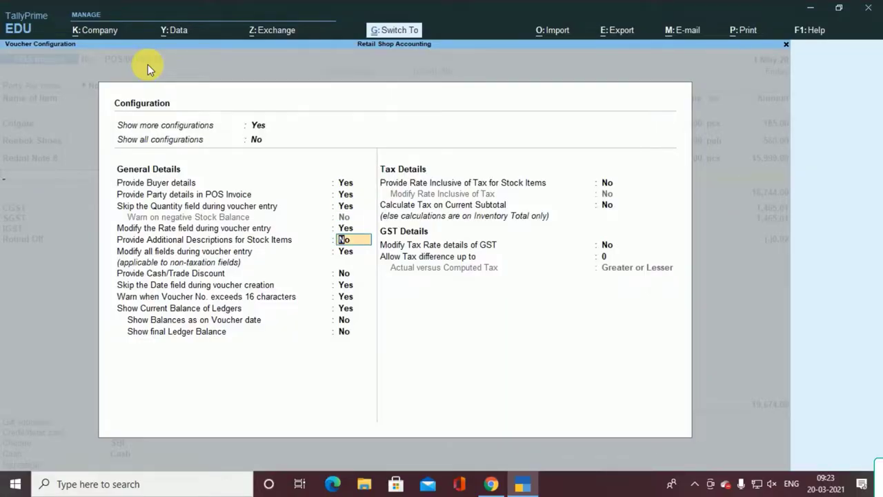
key("ctrl+a")
Step: Change the Redmi Note 8 quantity to 2 pcs, keep its rate, and finish the item list
key("Up")
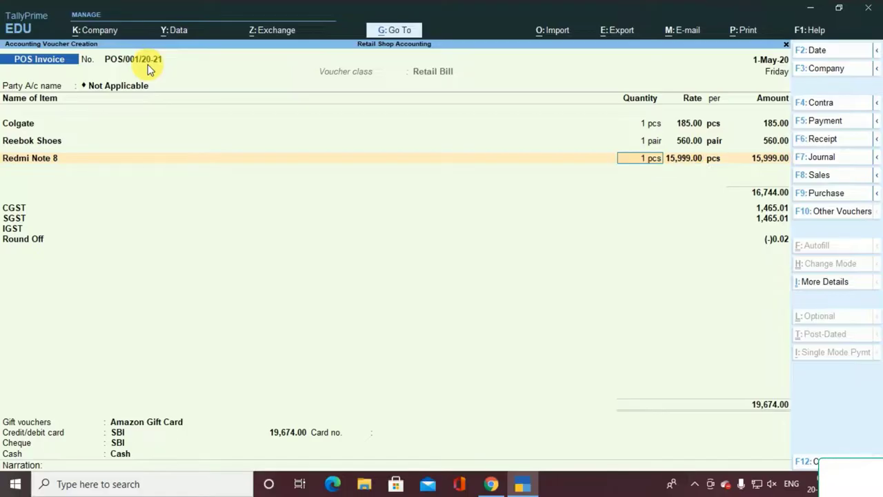
key("Return")
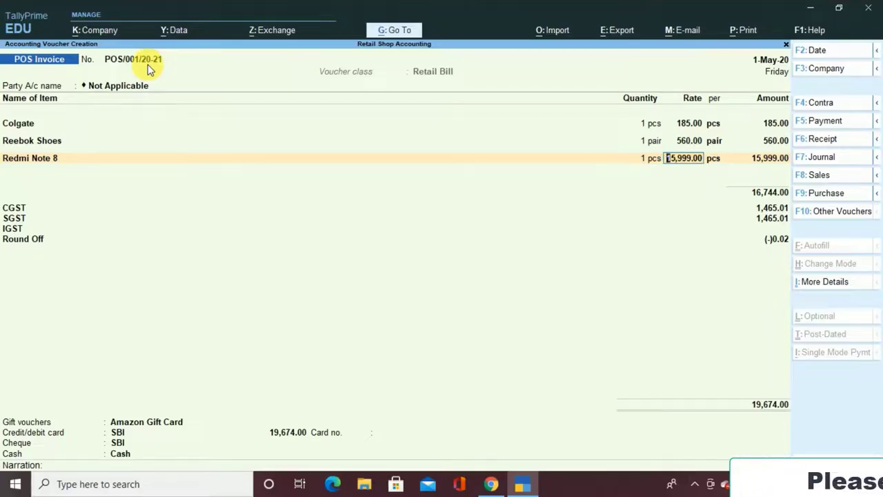
key("BackSpace")
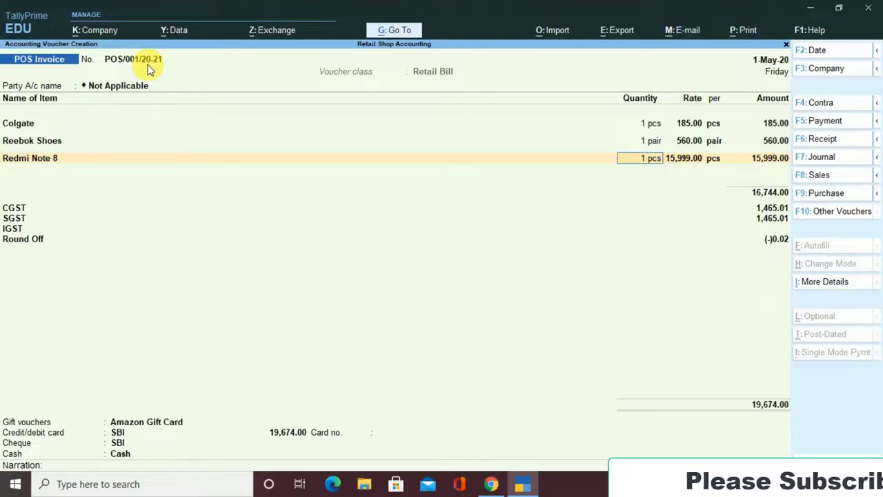
type("2")
key("Return")
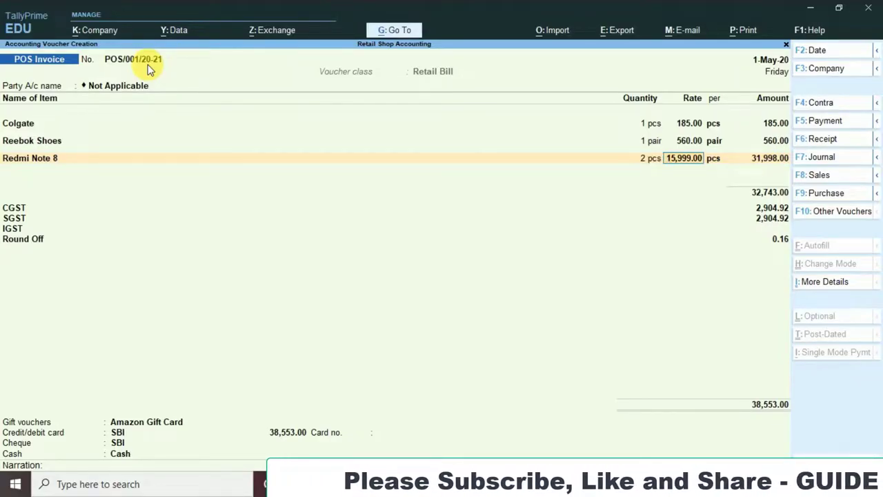
key("Return")
key("Return")
key("Return")
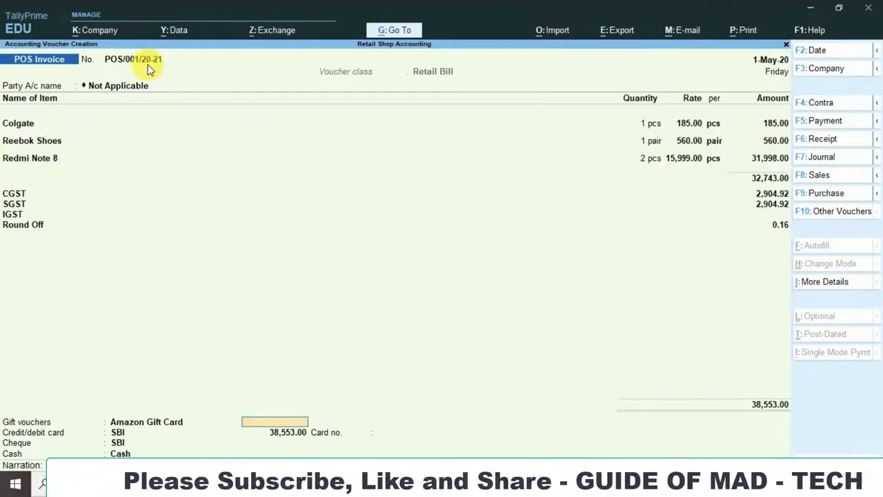
Step: Enter a gift voucher payment of 2,500 against Amazon Gift Card
key("Return")
key("Up")
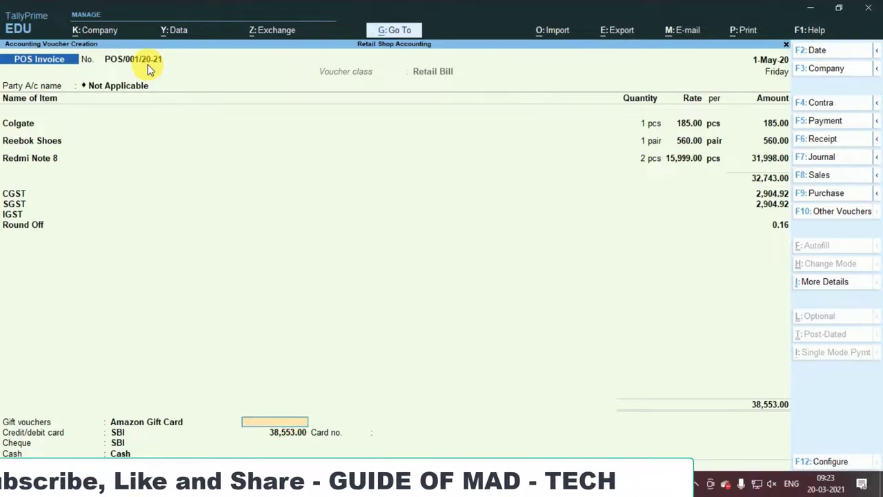
type("2")
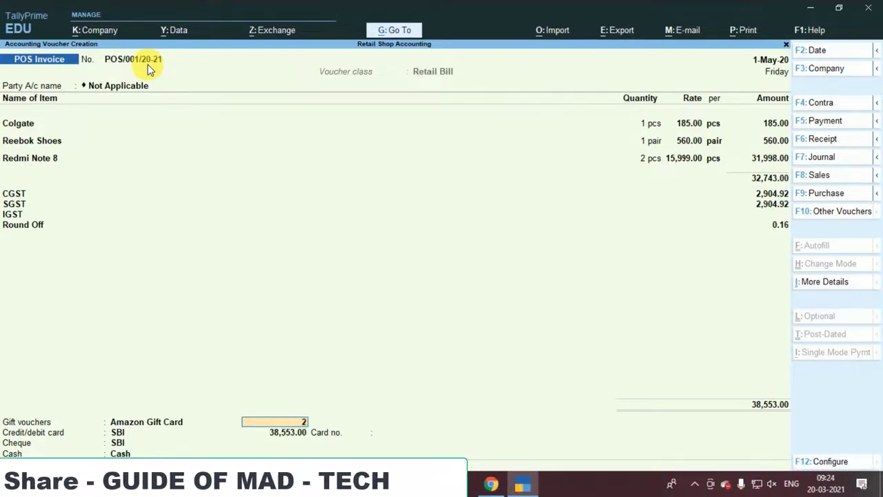
type("500")
type("0")
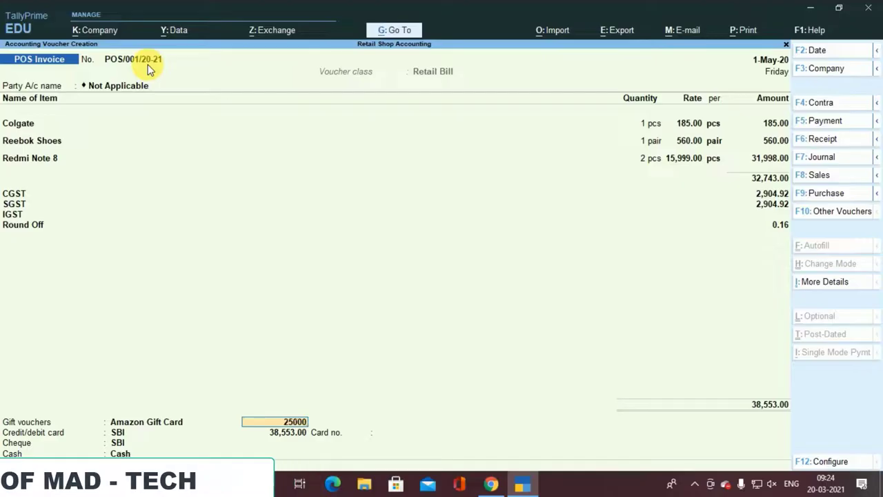
key("BackSpace")
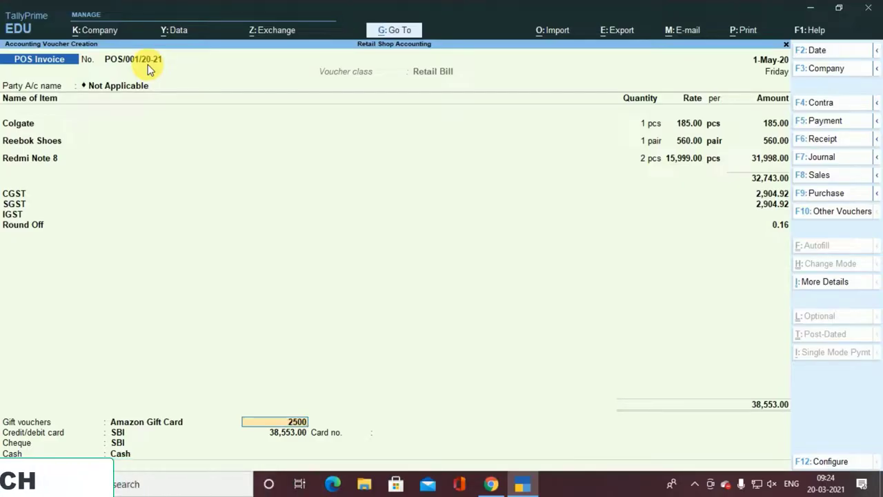
key("Return")
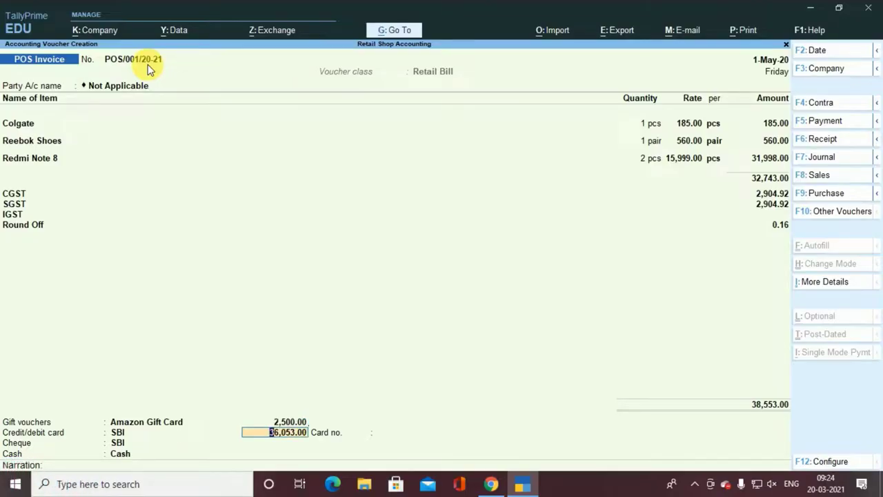
Step: Clear the card amount, leave the cheque blank, take the remaining balance as cash, and enter 36,100 as cash tendered
key("BackSpace")
key("Return")
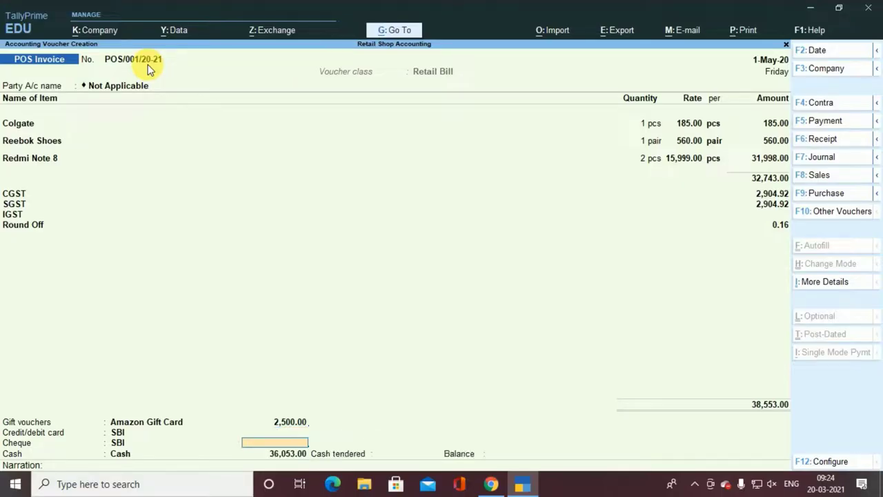
key("Return")
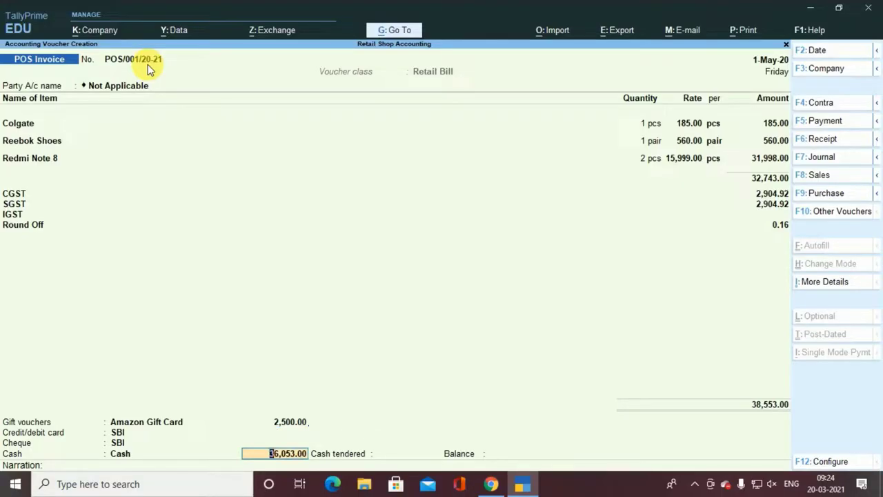
key("Return")
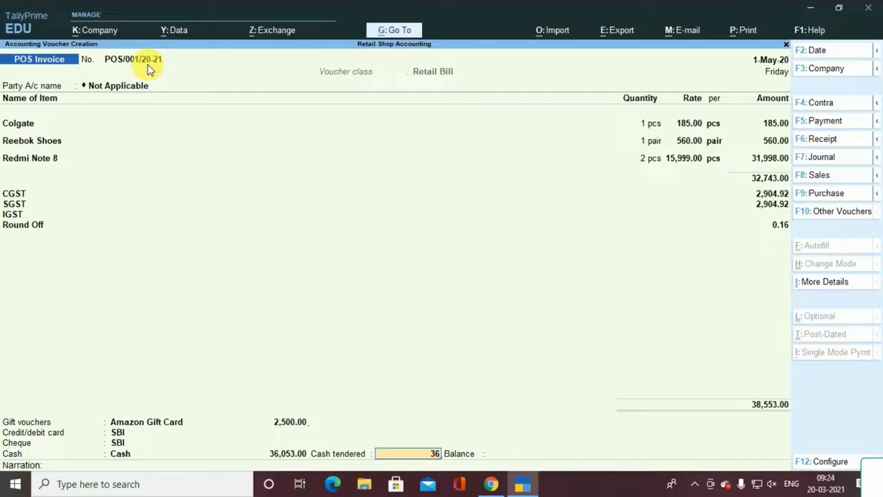
type("100")
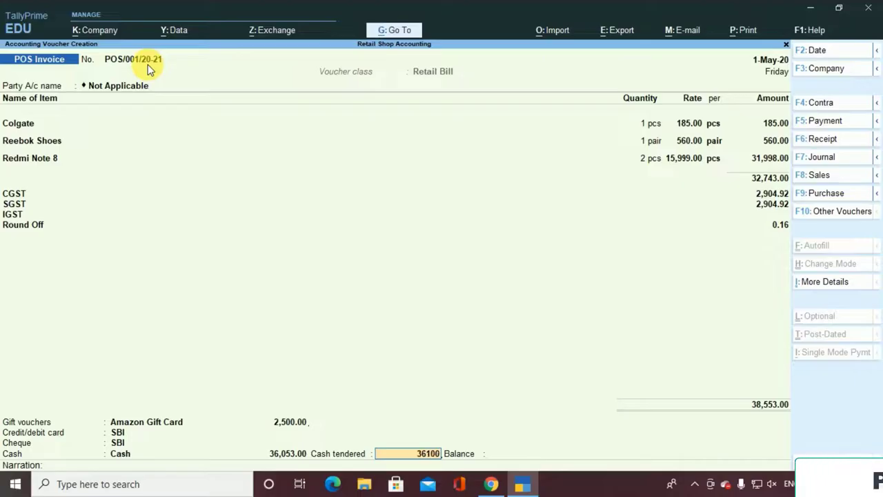
key("Return")
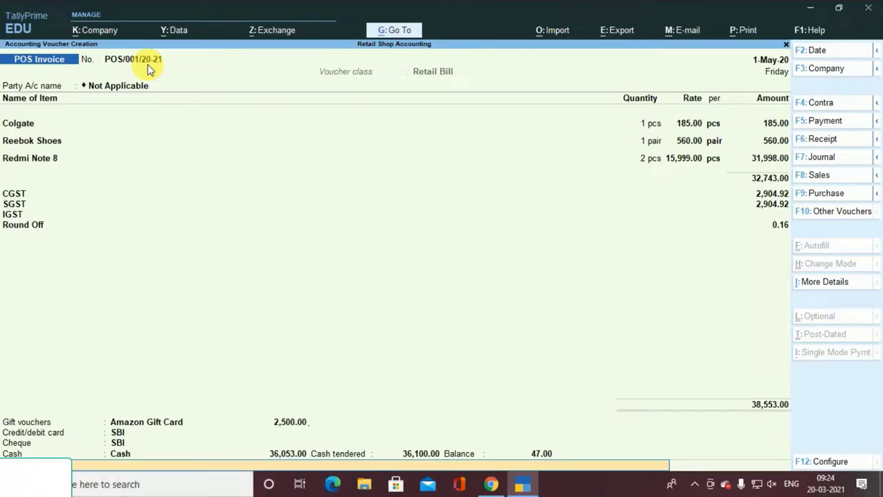
Step: Leave the narration blank, save the POS invoice, and dismiss printing
key("Return")
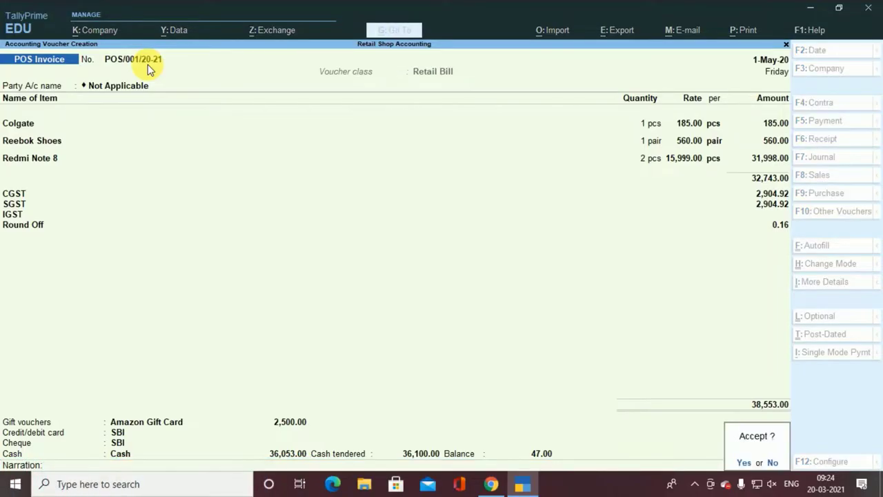
key("y")
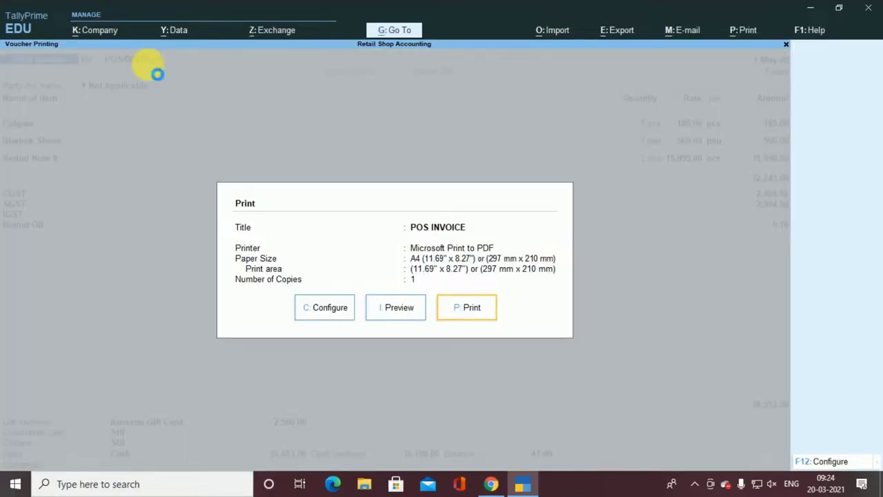
key("Escape")
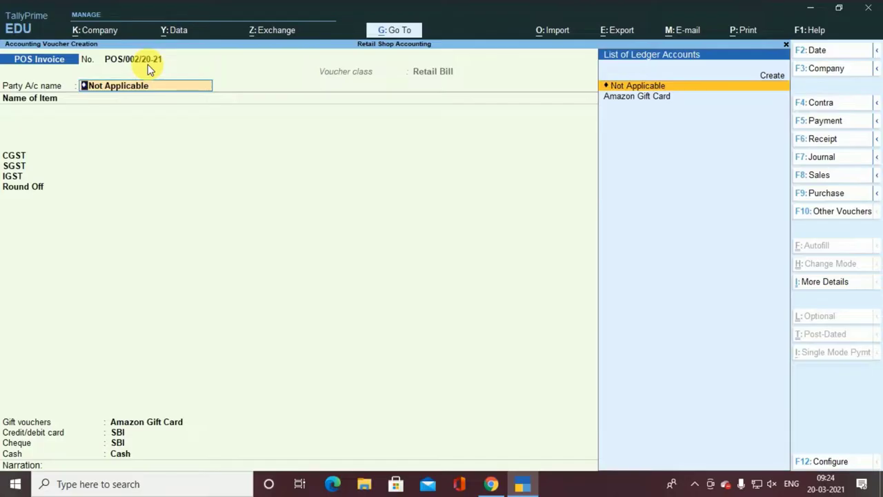
Step: Leave the new blank invoice and the voucher type alteration list, and open voucher entry
key("Return")
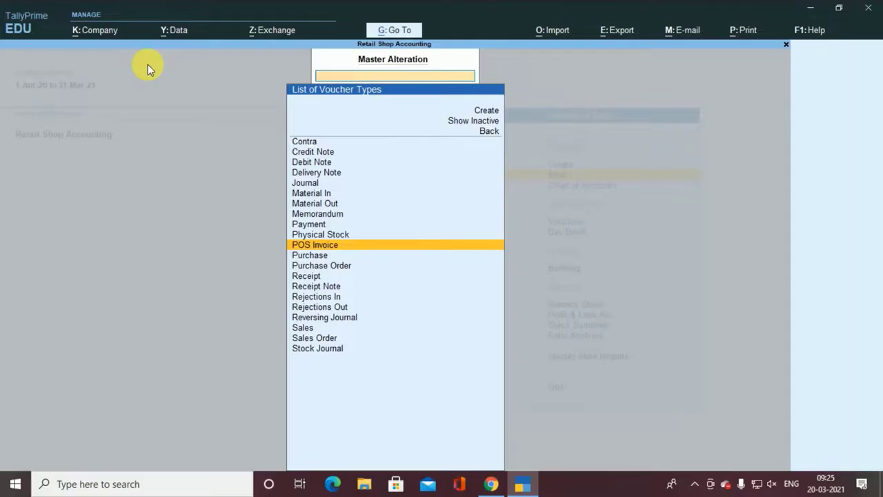
key("alt+g")
key("Up")
key("Up")
key("Up")
key("Up")
key("Up")
key("Up")
key("Return")
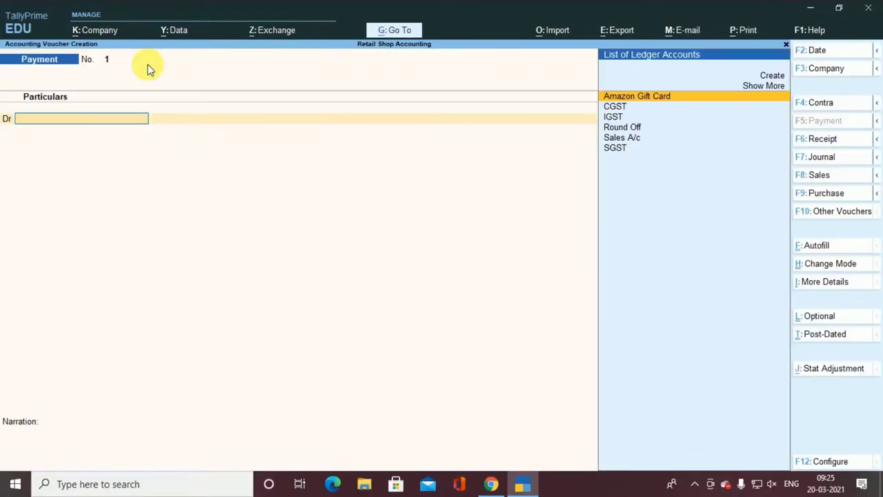
Step: Start a POS Invoice sales voucher using the Retail Bill voucher class
key("F8")
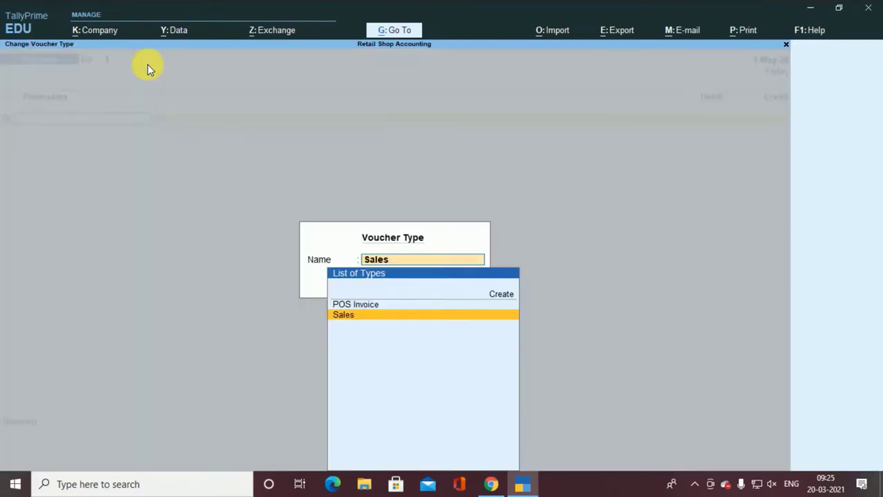
key("Up")
key("Return")
key("Down")
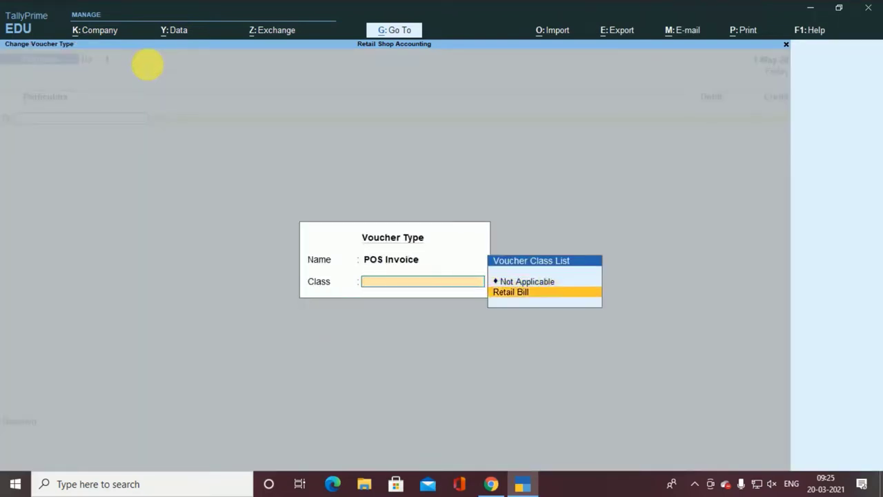
key("Return")
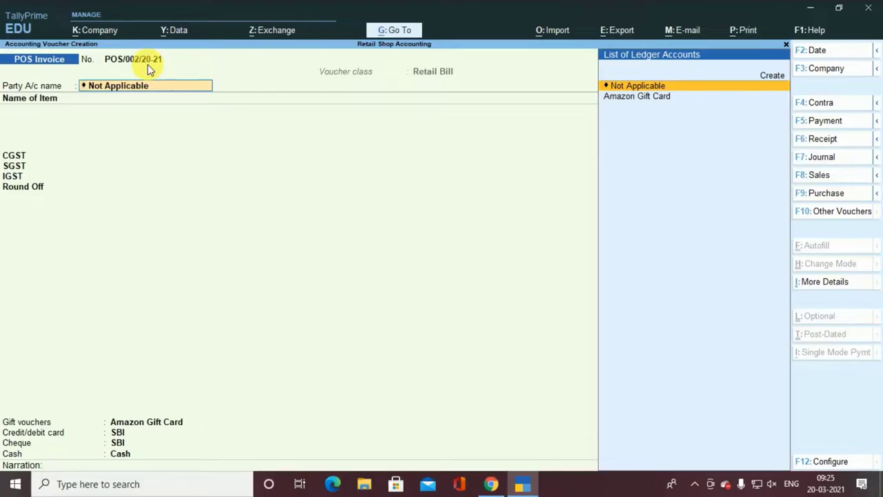
Step: Keep the party account as Not Applicable and fill in the buyer's name, mailing name and address in the party details
key("Return")
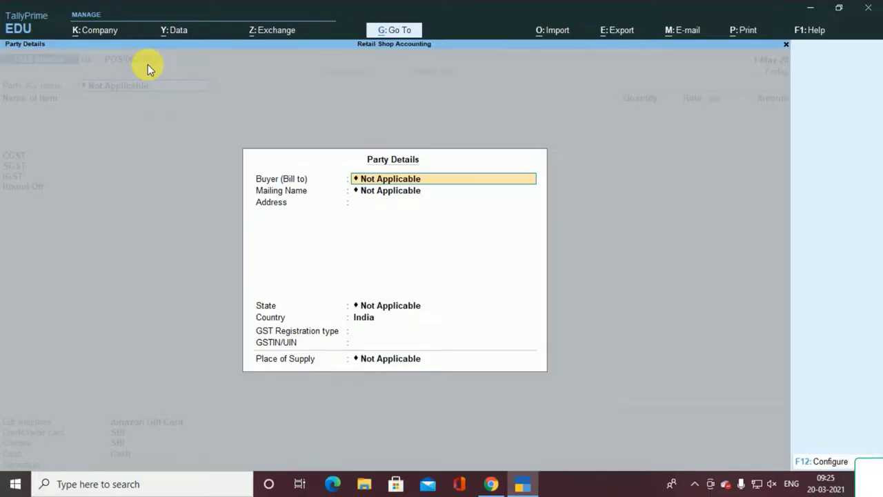
type("Amit")
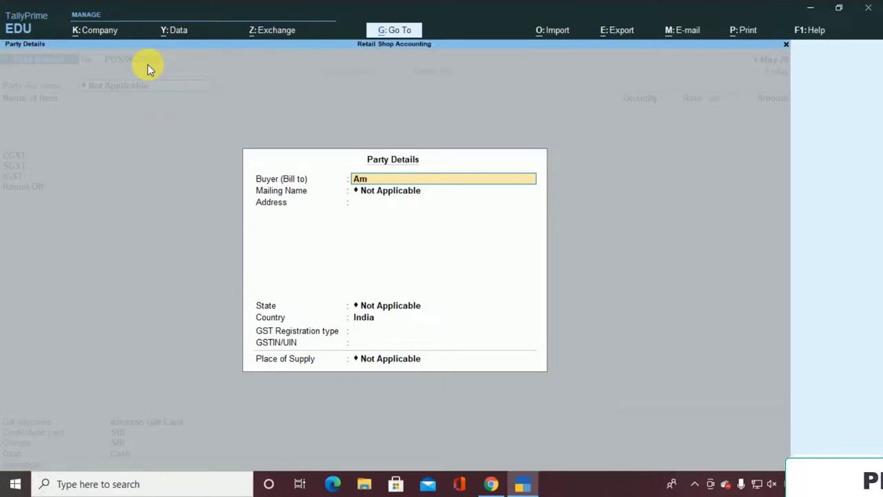
key("Return")
key("Return")
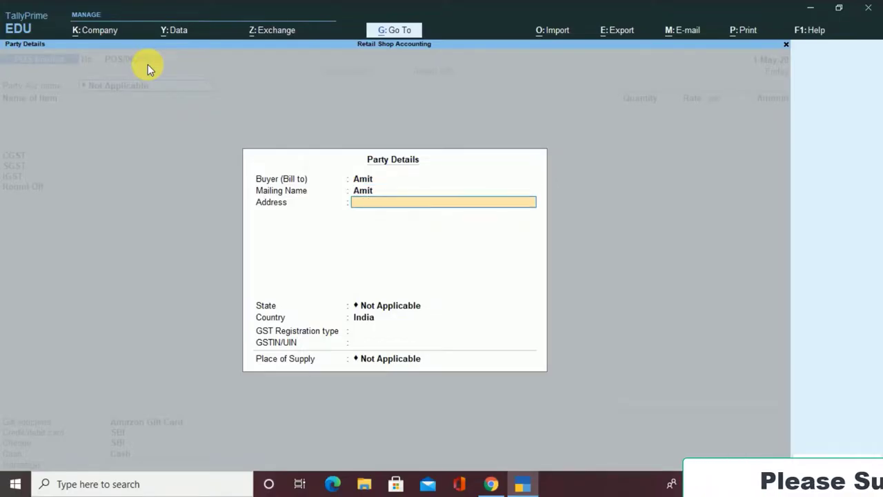
type("Bihar")
key("Return")
key("Return")
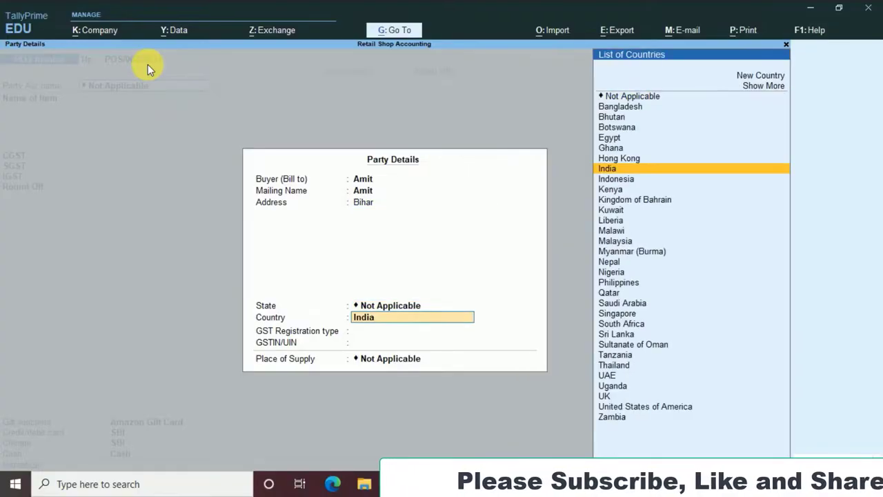
Step: Set the party's country to India, state and place of supply to Bihar, and GST registration type to Consumer
key("Return")
type("B")
key("Return")
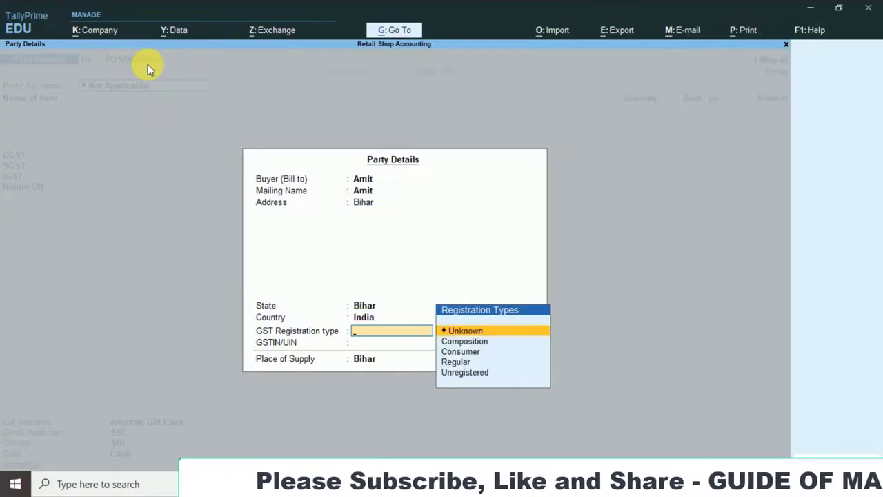
key("Down")
key("Down")
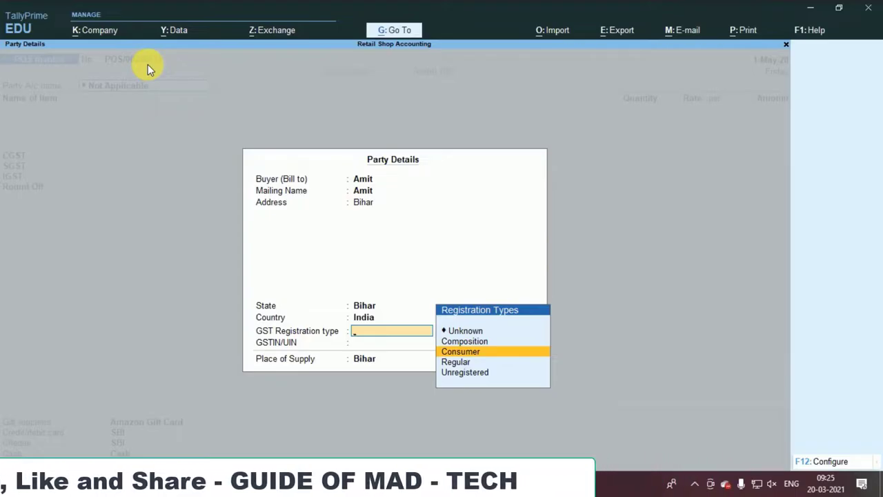
key("Return")
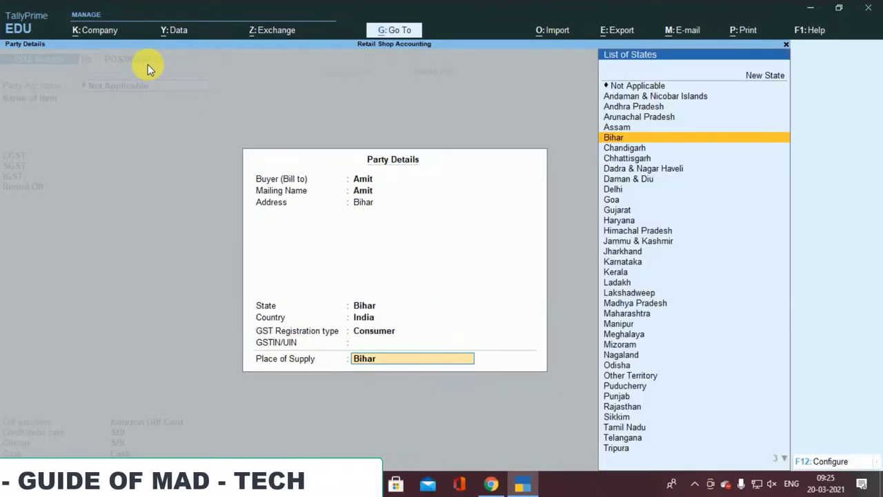
key("Return")
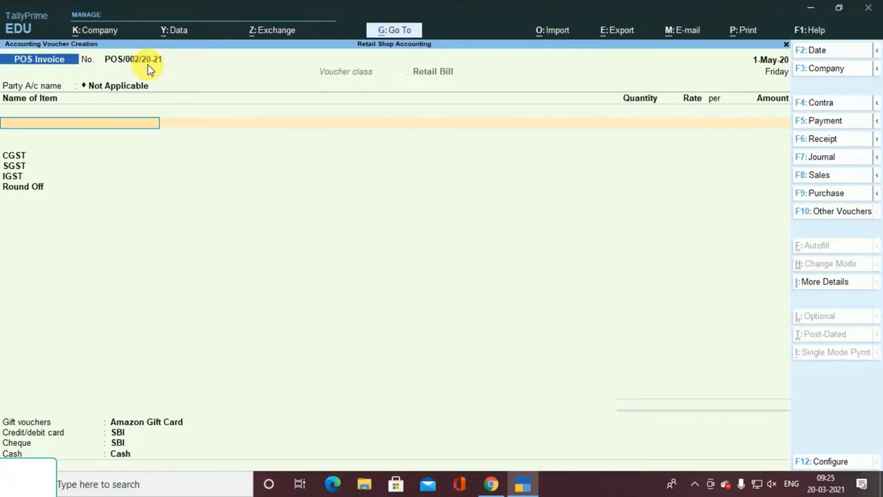
Step: Add 26 pcs of Colgate at the default rate of 185.00 and finish the item list
type("S")
key("Down")
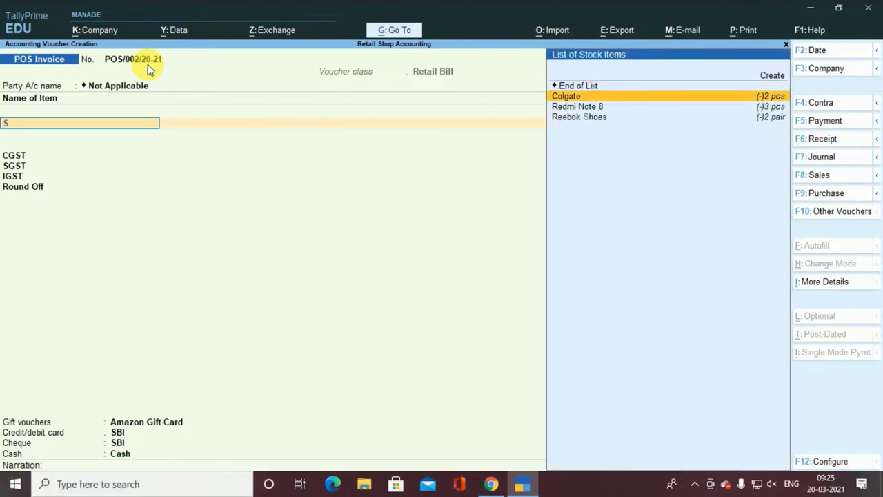
key("Return")
type("1 pcs")
key("Return")
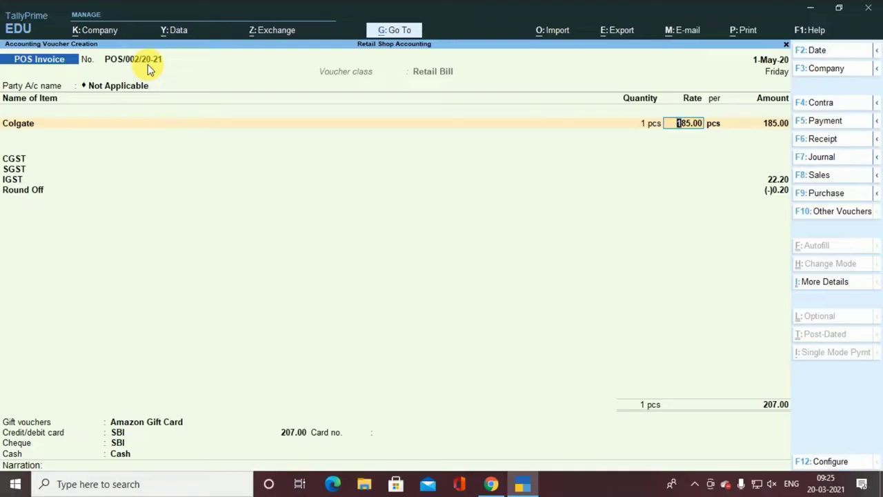
key("BackSpace")
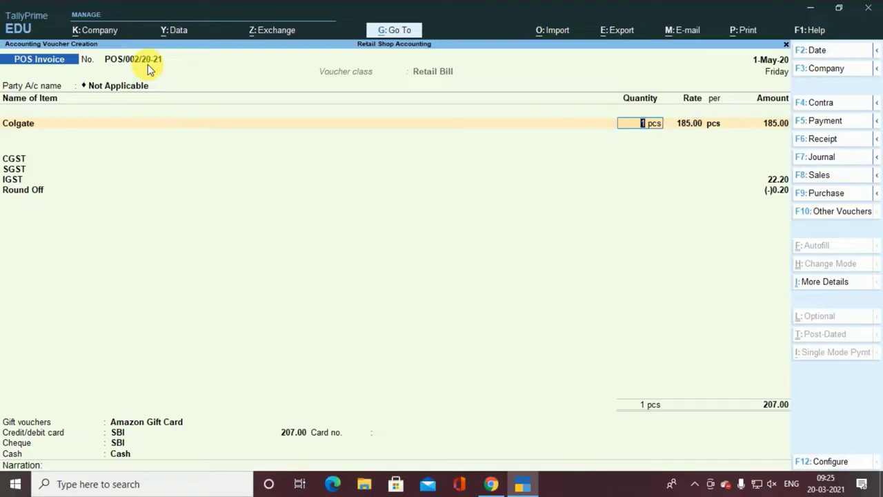
type("26")
key("Return")
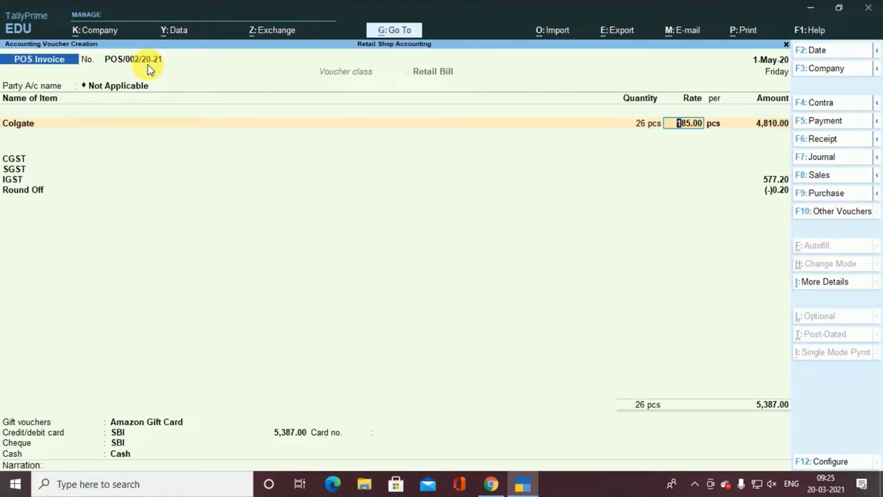
key("Return")
key("Return")
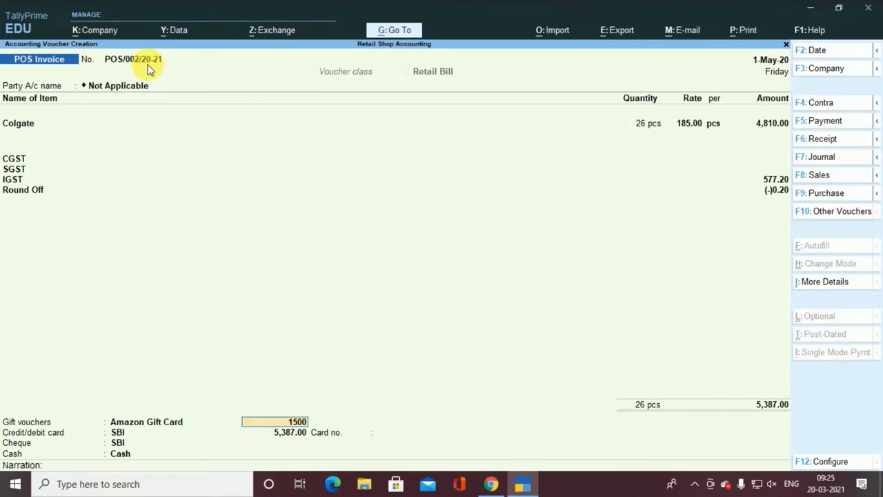
Step: Enter a gift voucher payment of 1,500, take the remaining balance by credit/debit card, and fill in the card number
key("Return")
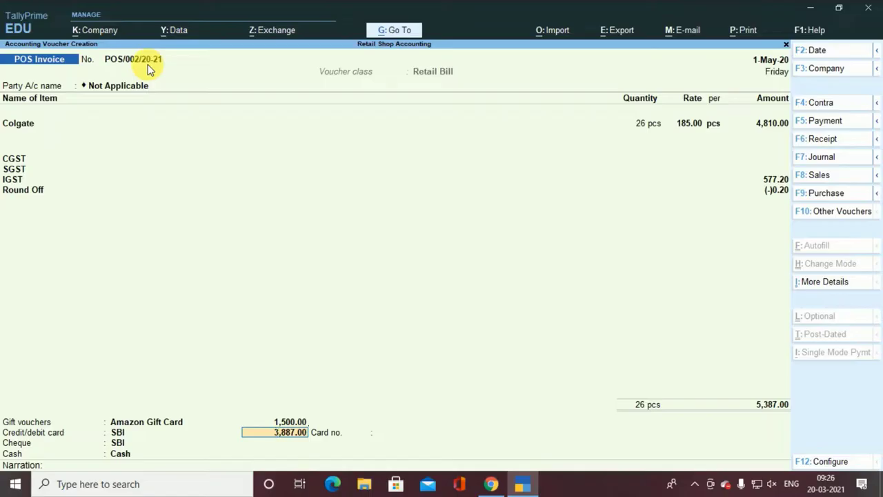
key("Return")
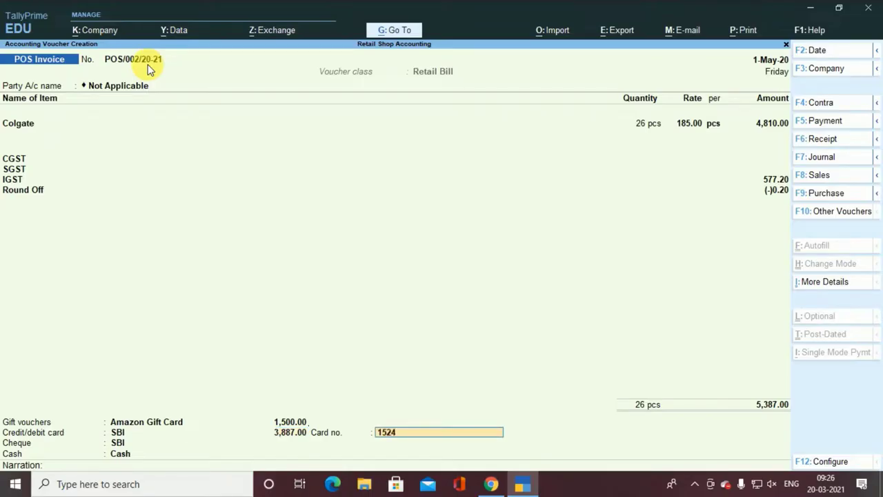
key("Return")
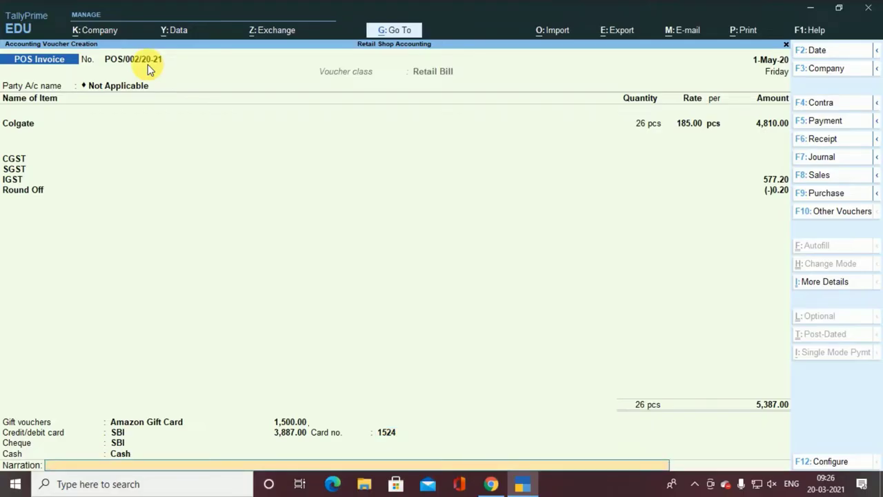
Step: Save the POS invoice with a blank narration, preview its printout, and leave the print dialog without printing
key("Return")
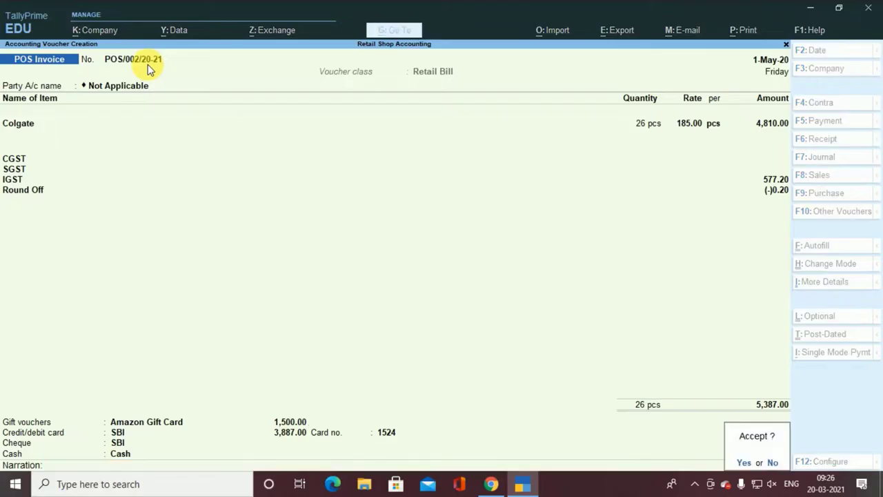
key("Return")
key("i")
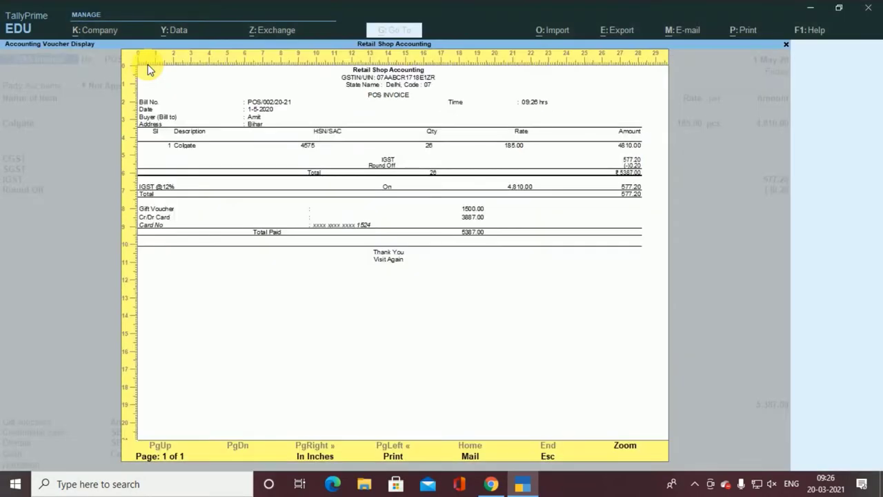
left_click(149, 69)
key("Escape")
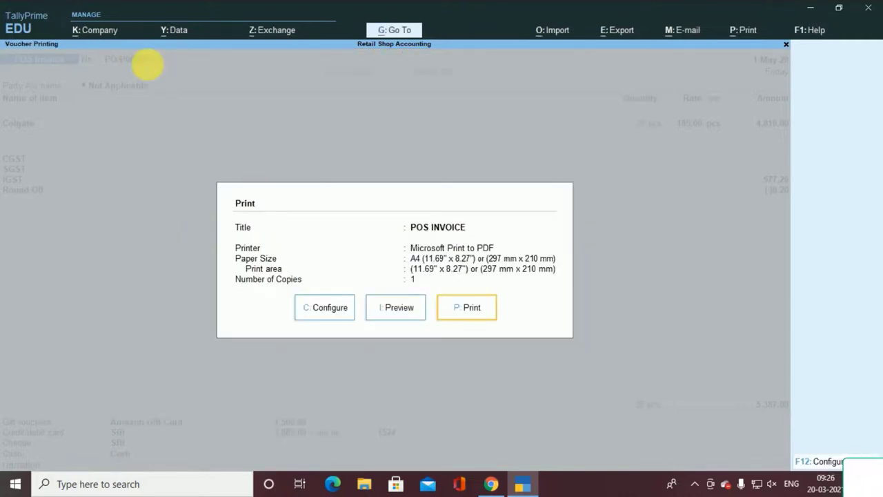
key("Escape")
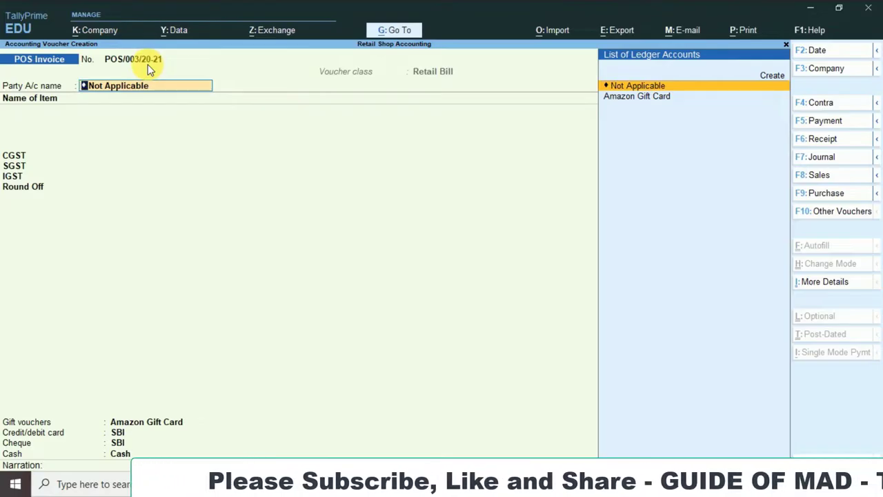
Step: Leave the new blank invoice, open the POS Vouchers report, and set its period to 1-Apr-20 to 1-May-20
key("Escape")
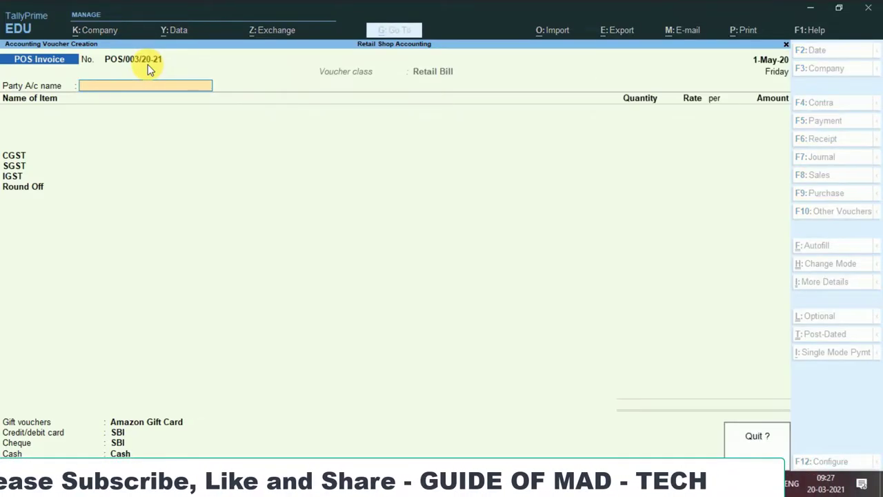
key("y")
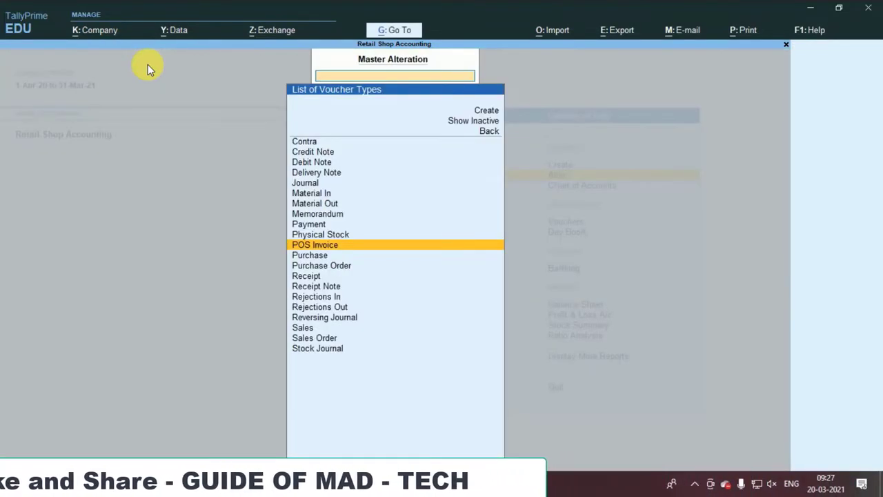
key("Escape")
key("alt+g")
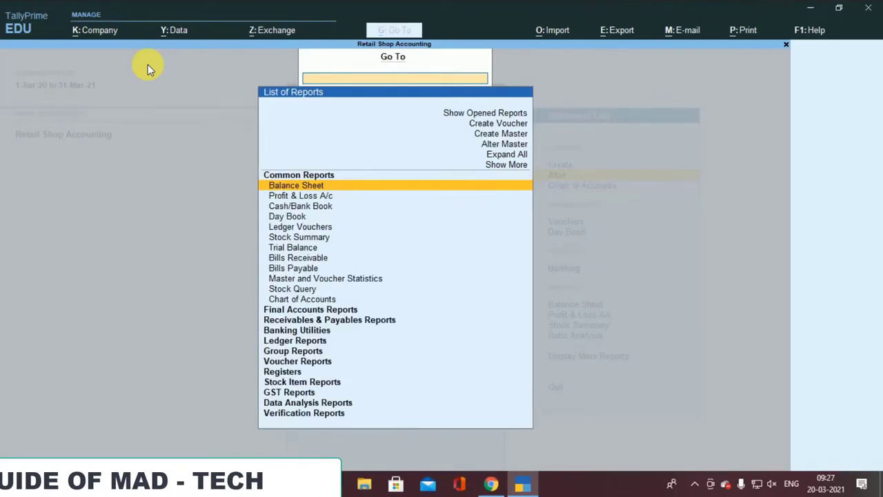
type("Po")
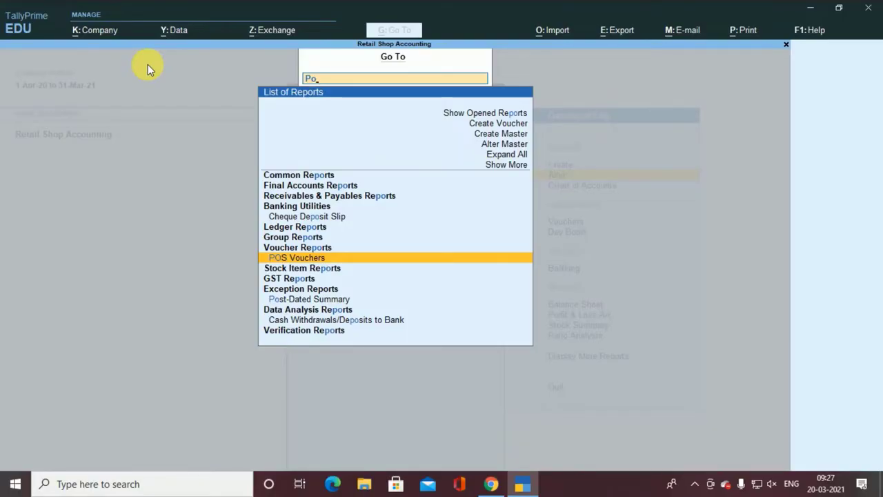
key("Return")
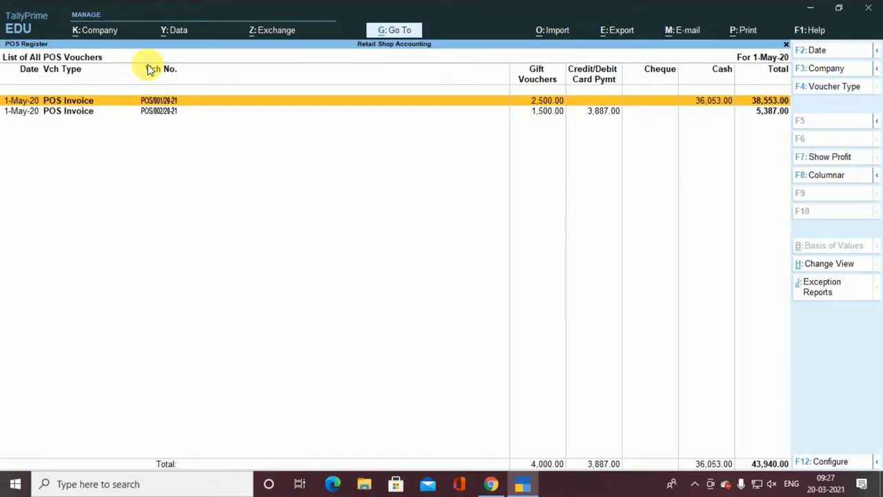
key("F2")
key("Return")
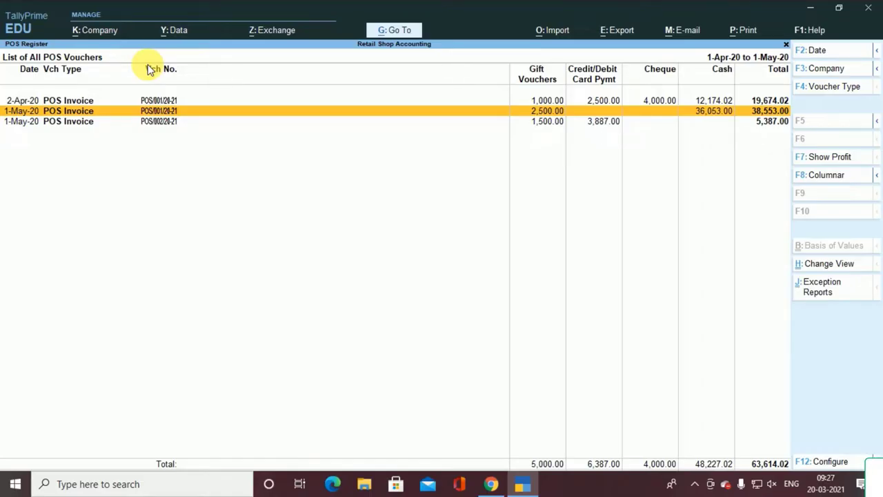
Step: Open the columnar settings of the POS register and set the party's address and buyer name to show
key("F8")
type("y")
key("Return")
key("Return")
key("Return")
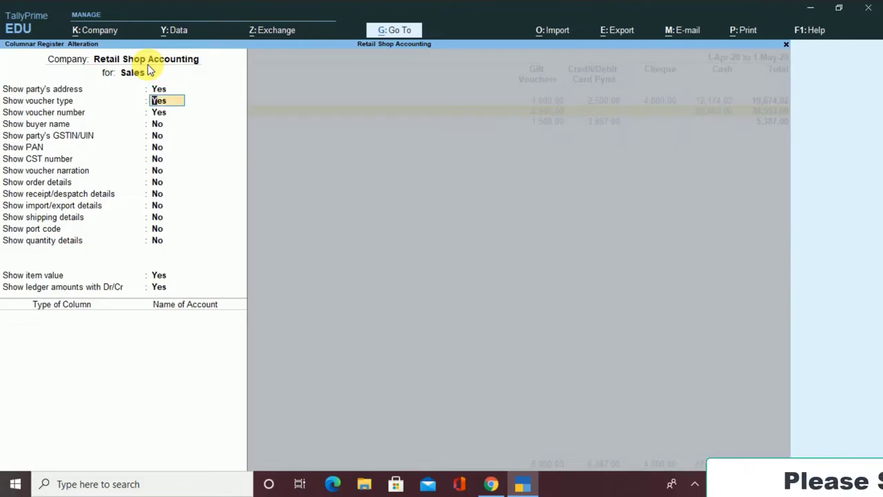
type("y")
key("Return")
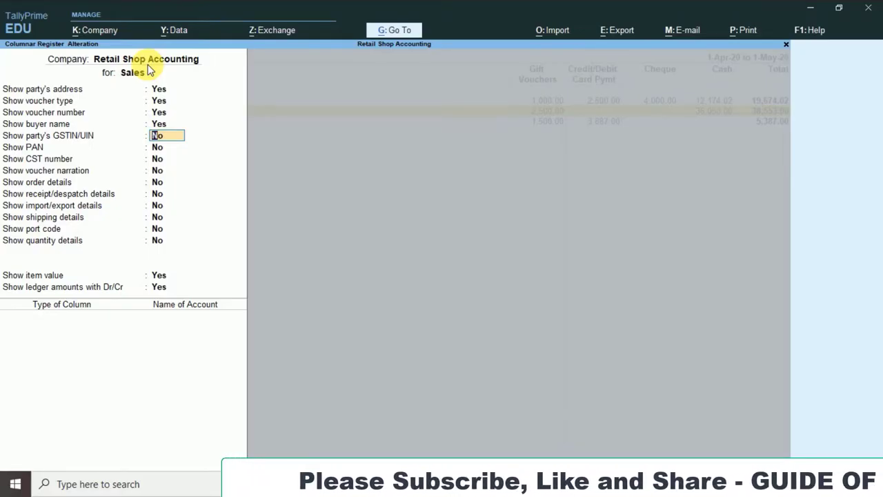
Step: Keep the remaining columnar options at their defaults, add no extra columns, and apply the columnar view to the POS register
key("Return")
key("Return")
key("Return")
key("Return")
key("Return")
key("Return")
key("Return")
key("Return")
key("Return")
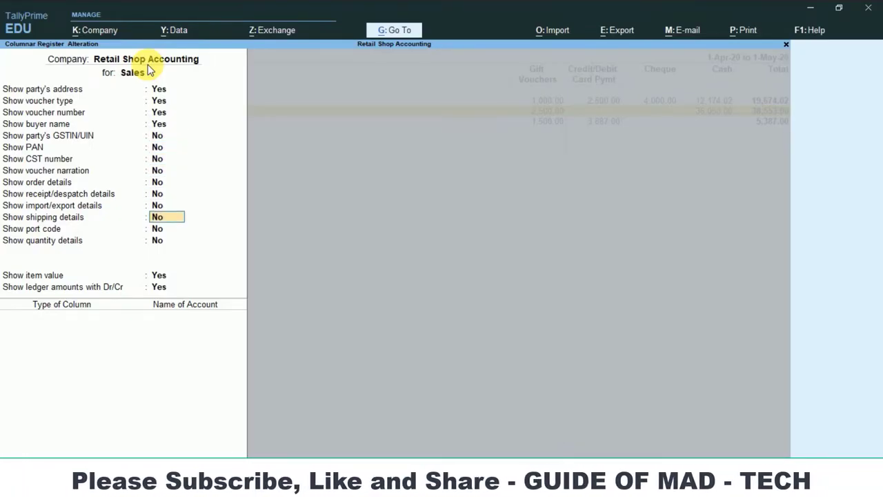
key("Return")
key("Return")
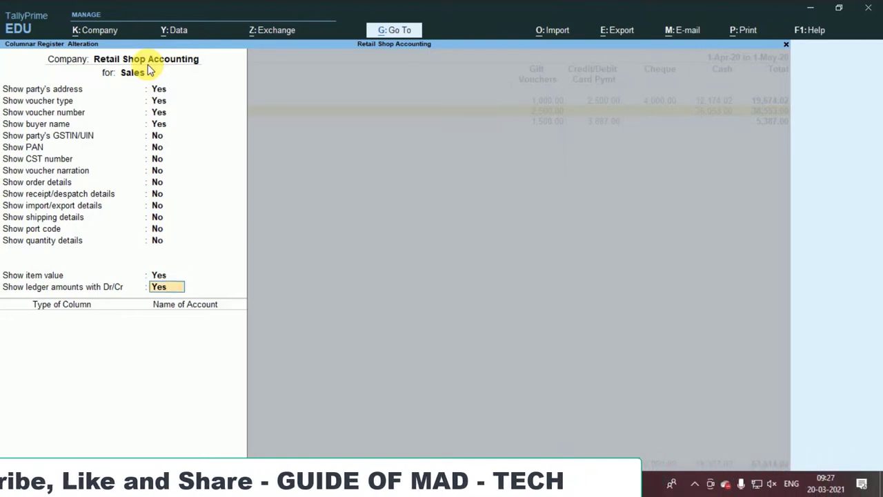
key("Return")
key("Return")
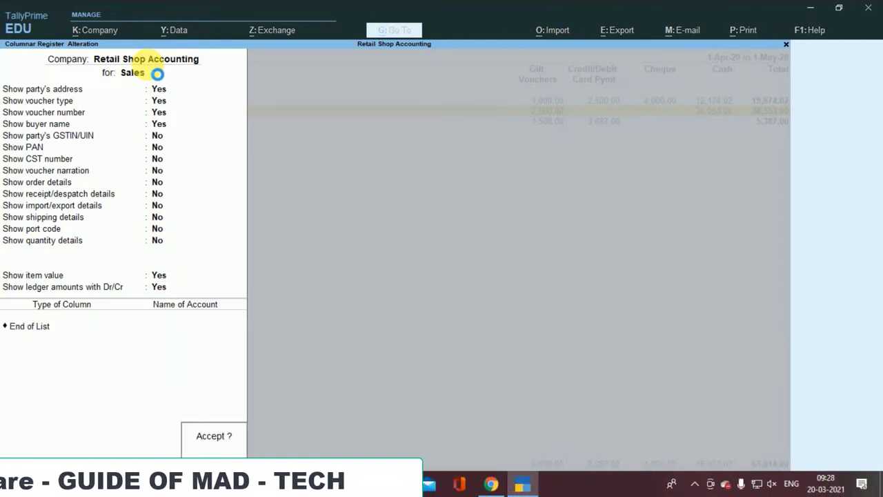
key("Return")
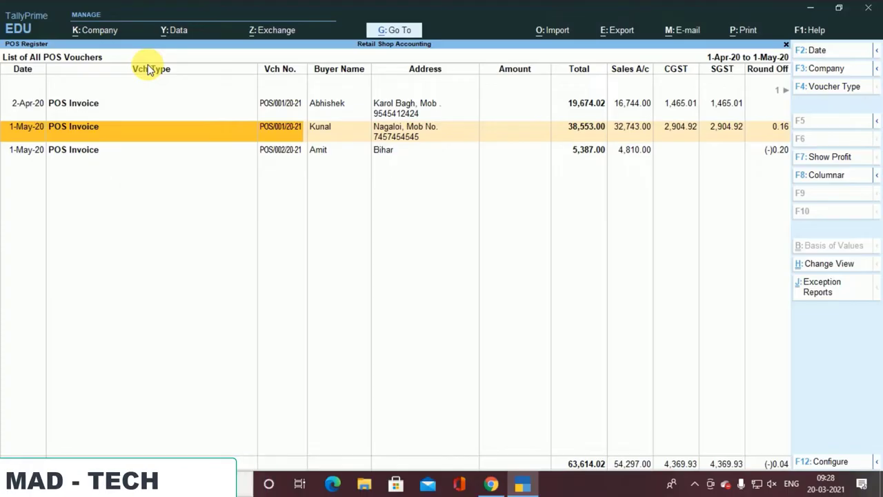
Step: Look across the buyer name, address and amount columns of the second POS invoice, and leave the POS register
key("Right")
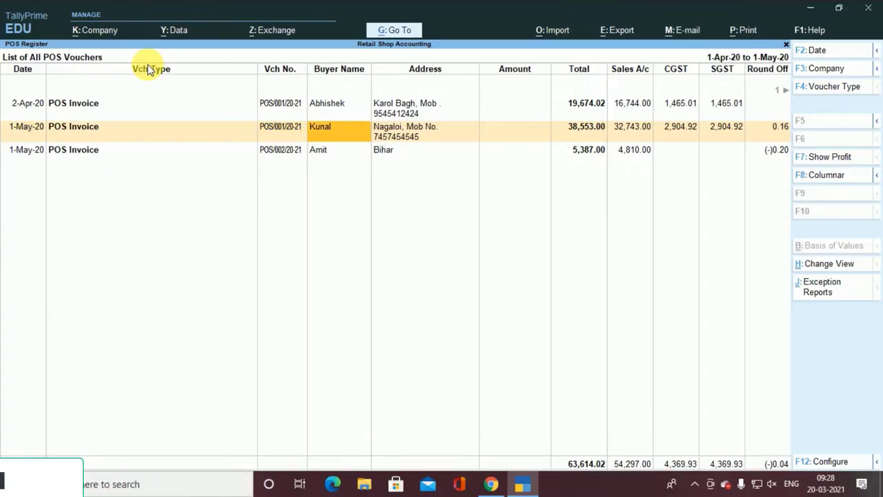
key("Right")
key("Right")
key("Left")
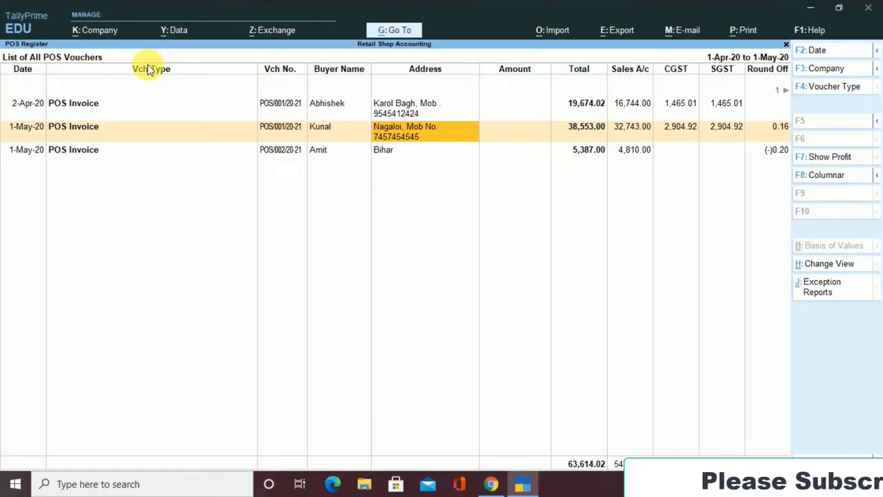
key("Escape")
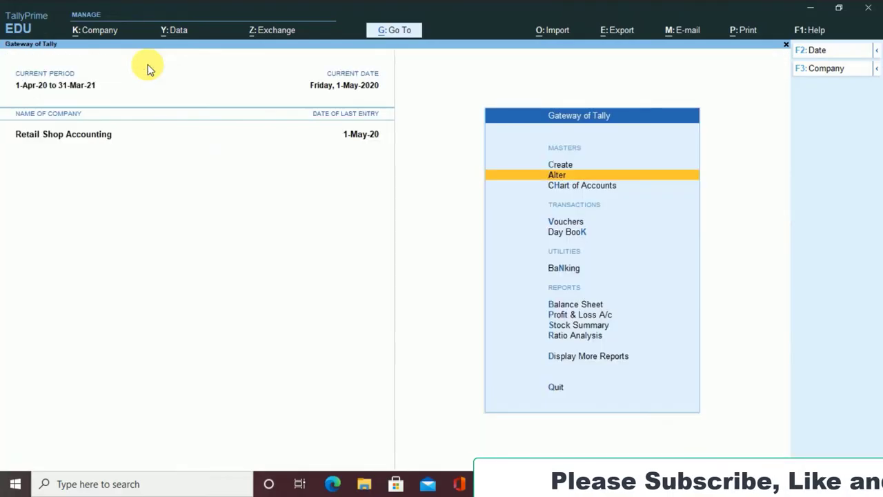
Step: View the Stock Summary report with the closing quantities of the stock items, and close it
key("Down")
key("Down")
key("Down")
key("Down")
key("Down")
key("Down")
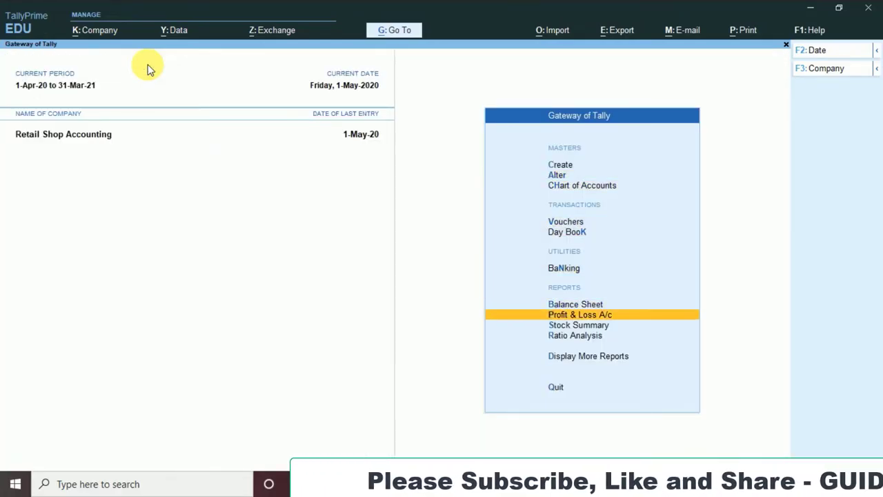
key("Down")
key("Return")
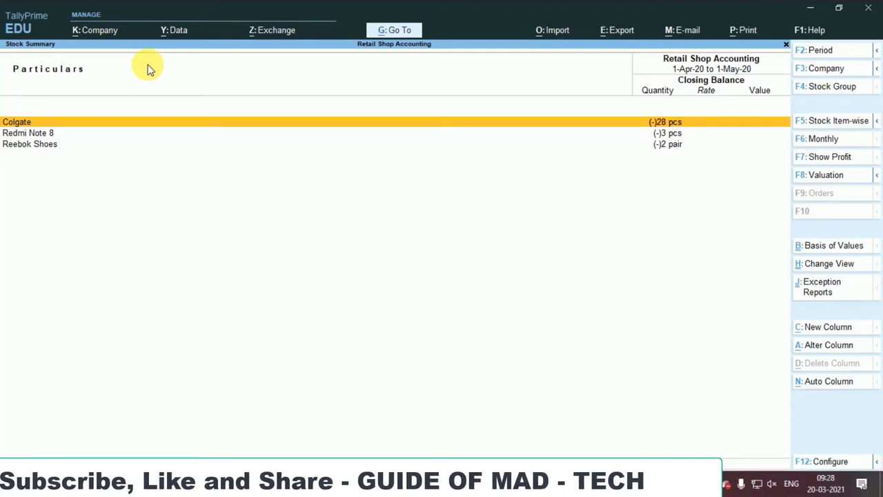
key("Escape")
Step: Open the GSTR-1 return from the GST reports
key("Down")
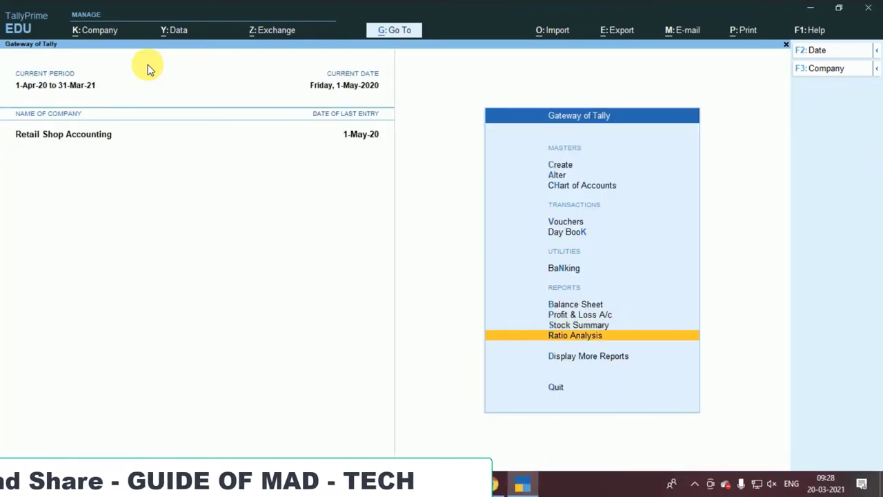
key("Down")
key("Return")
key("Down")
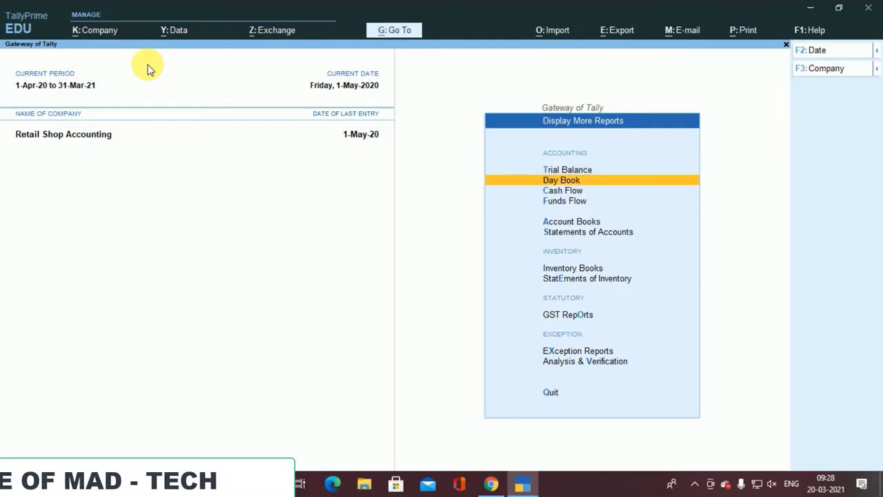
key("Down")
key("Down")
key("Down")
key("Down")
key("Down")
key("Down")
key("Down")
key("Down")
key("Up")
key("Up")
key("Down")
key("Return")
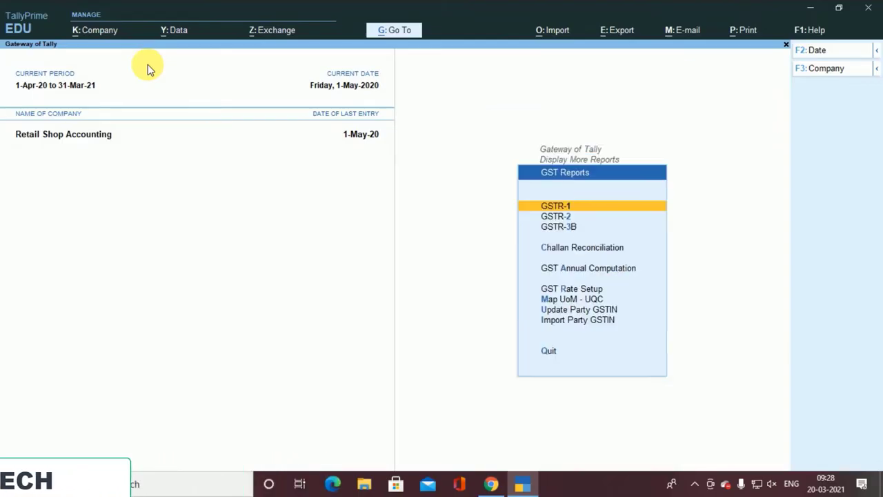
key("Return")
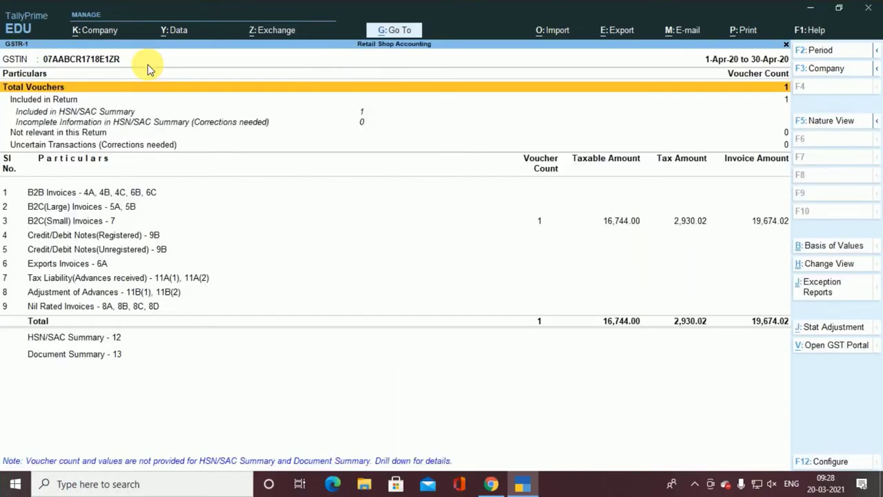
Step: Set the GSTR-1 report period to 1-Apr-20 to 1-May-20
key("F2")
key("BackSpace")
type("1-5")
key("Return")
Step: View the voucher register details of B2C(Small) Invoices - 7, and return to the list of GST reports
key("Down")
key("Down")
key("Down")
key("Down")
key("Down")
key("Down")
key("Down")
key("Down")
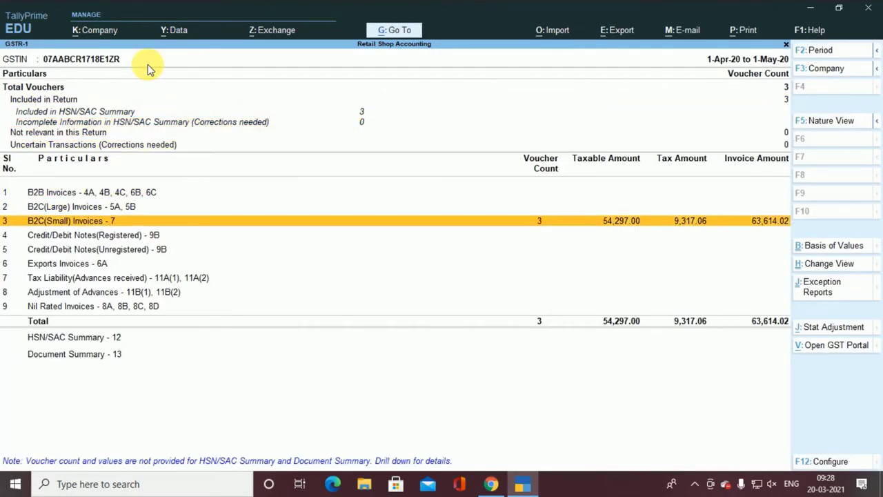
key("Return")
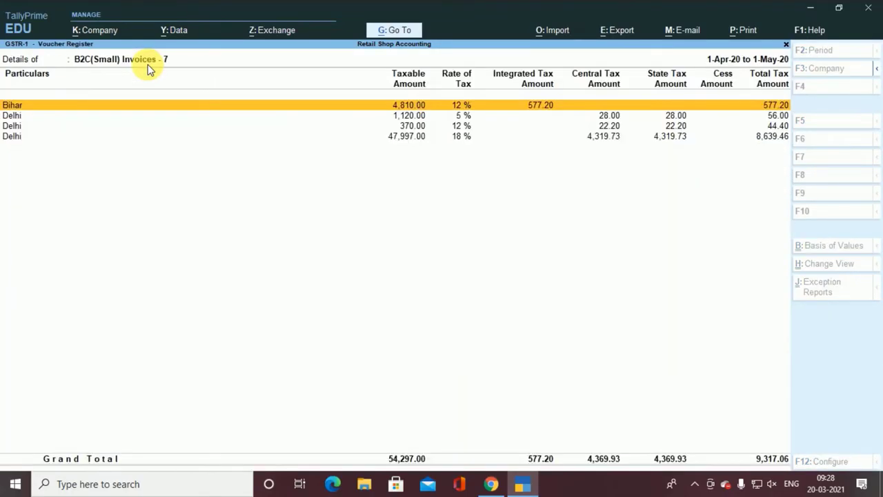
key("Escape")
key("Escape")
Step: Open the GSTR-3B return and set its period to 1-Apr-20 to 1-May-20
key("Down")
key("Down")
key("Return")
key("F2")
key("Return")
type("1-5")
key("Return")
Step: Examine the outward supplies (3.1) and inter-state supplies (3.2) in GSTR-3B, and return to the Gateway of Tally
key("Down")
key("Down")
key("Down")
key("Down")
key("Down")
key("Down")
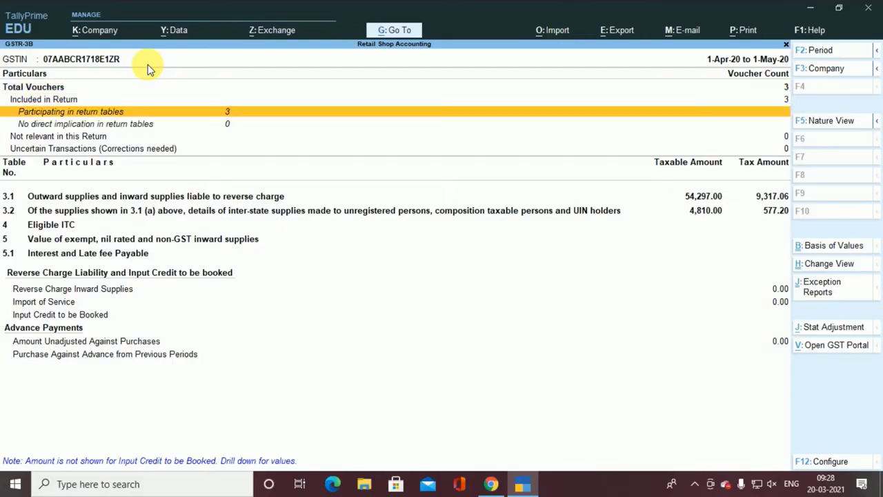
key("Up")
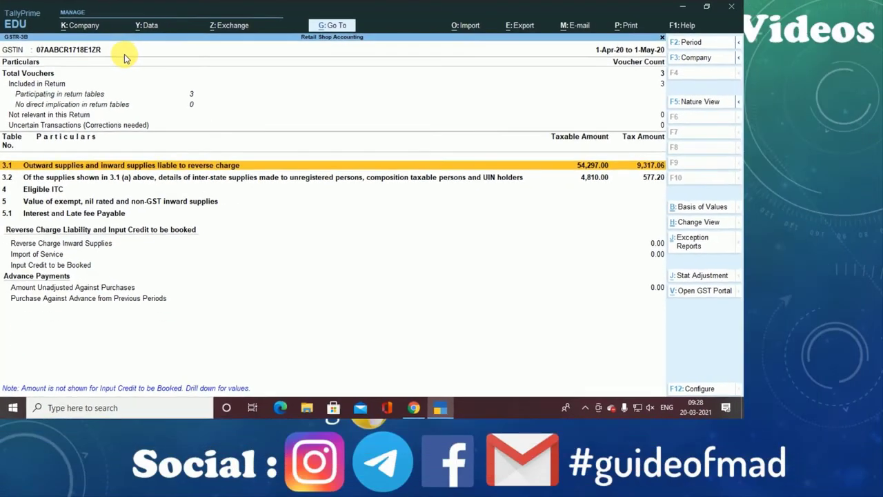
key("Down")
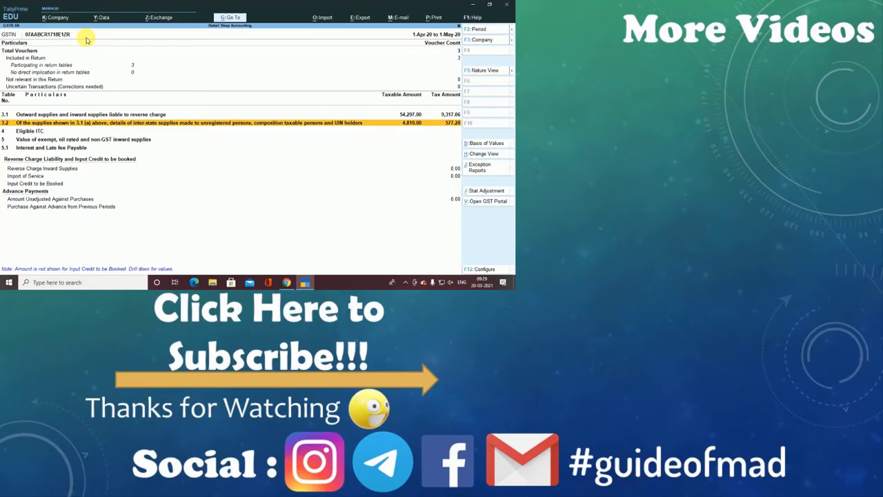
key("Escape")
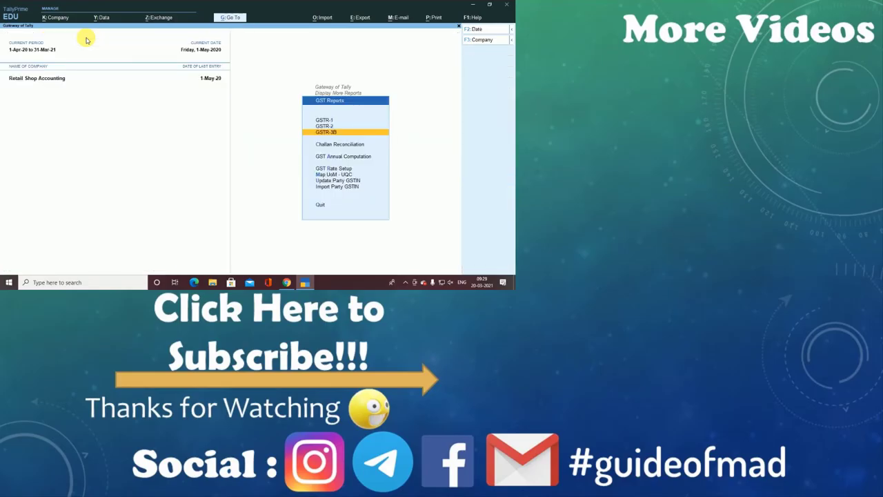
key("Escape")
key("Escape")
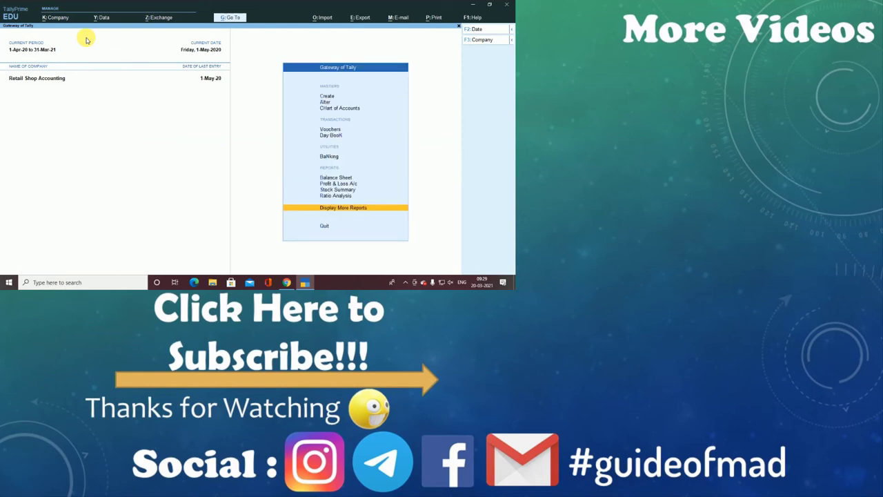